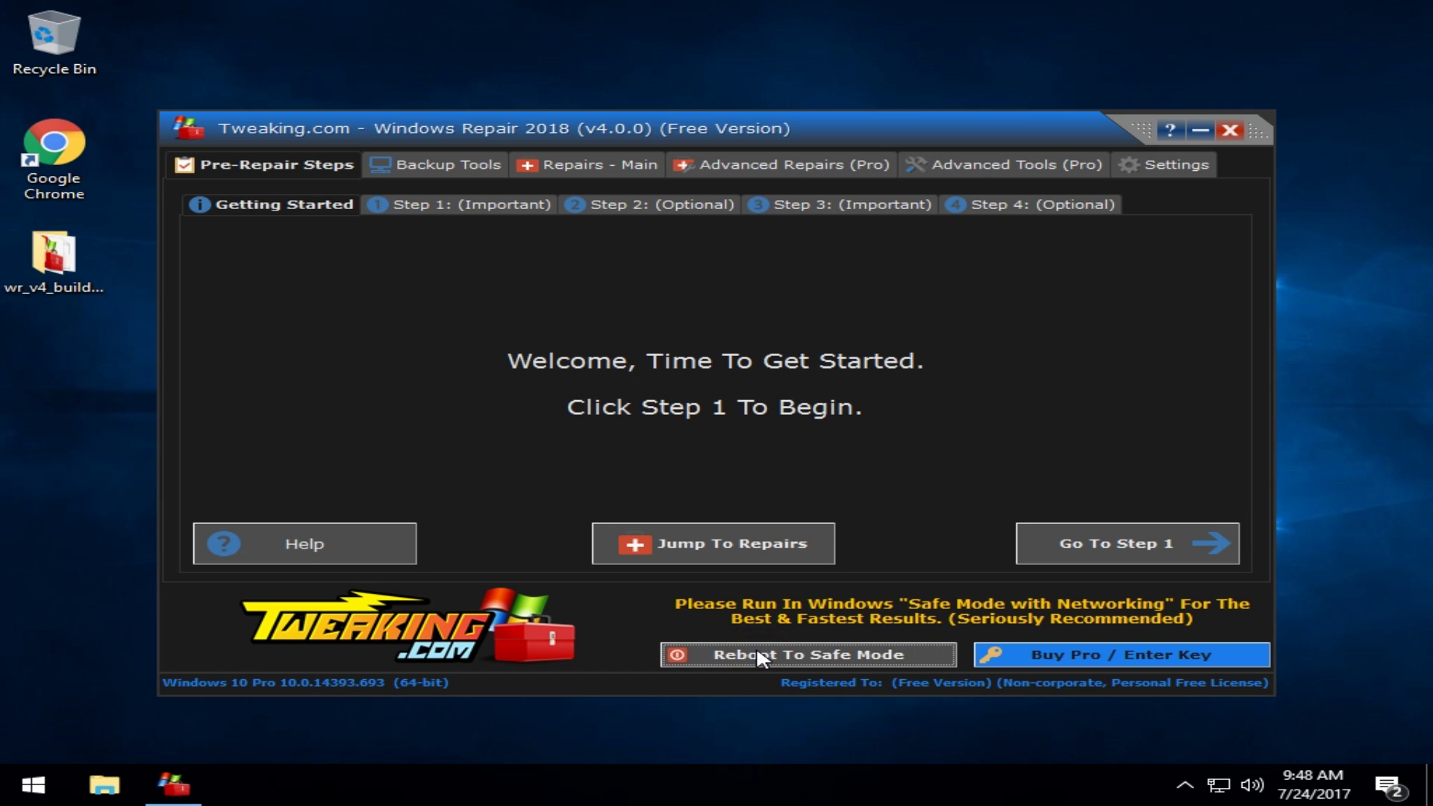
Decline the Safe Mode reboot and read the Step 1 power reset advice and its help
left_click(774, 657)
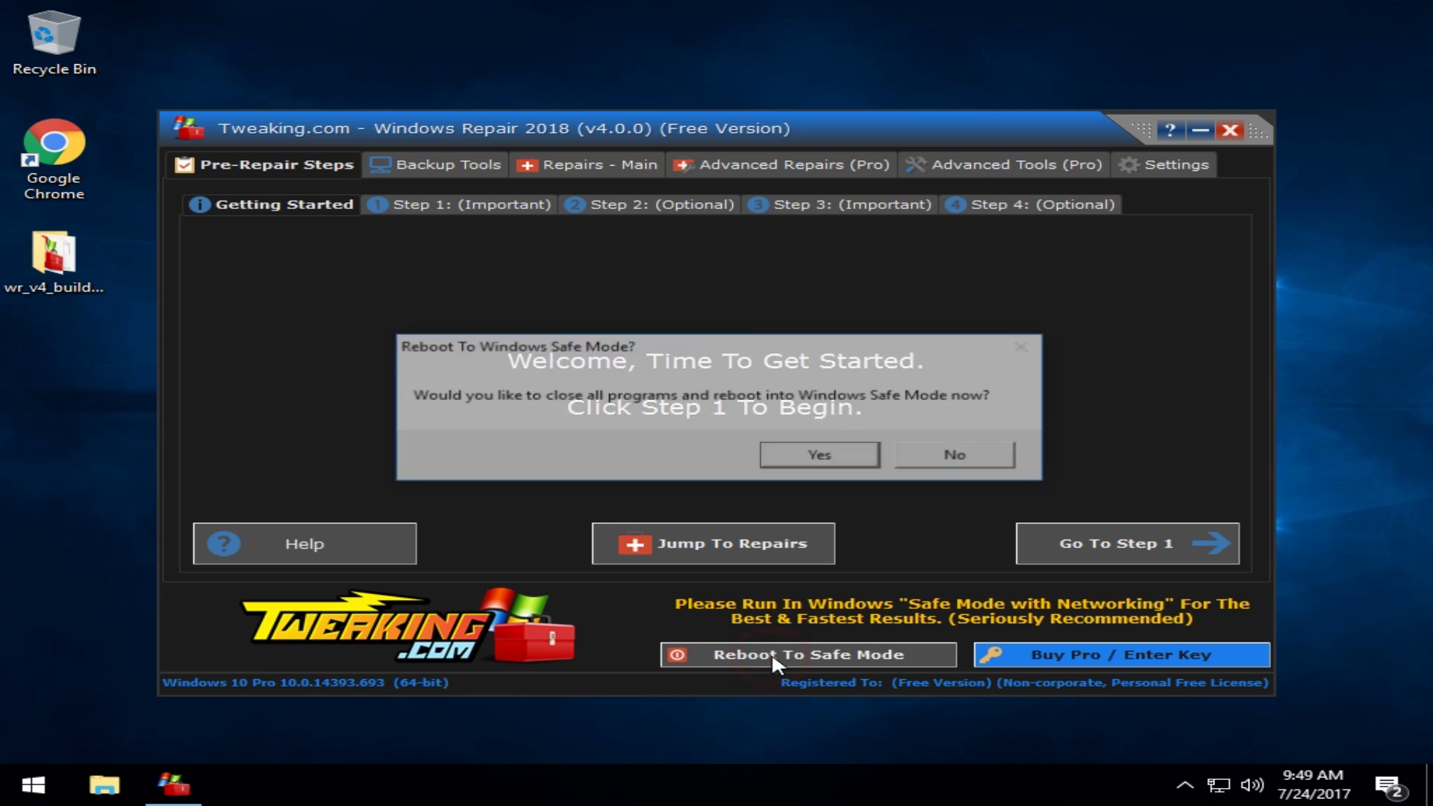
left_click(961, 454)
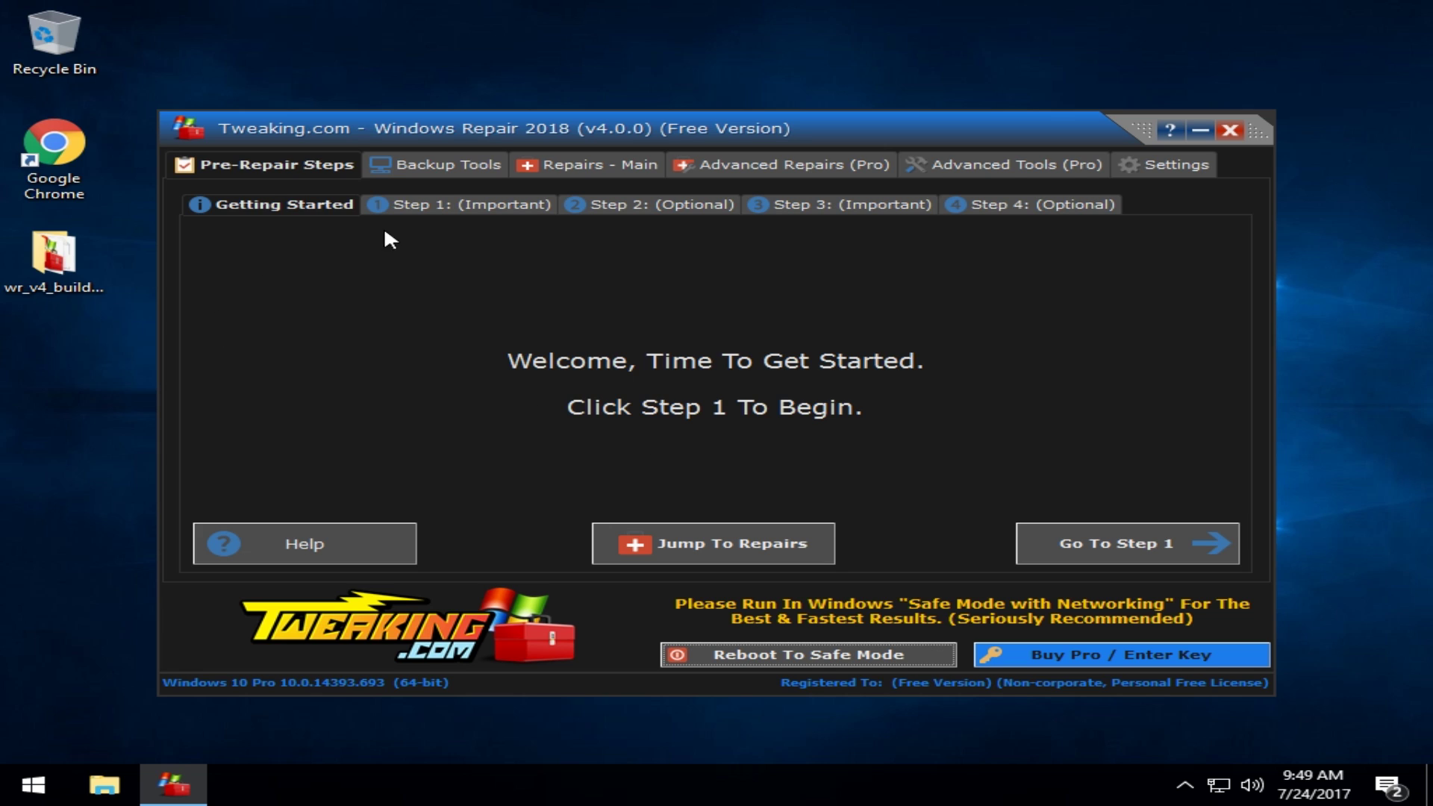
left_click(435, 209)
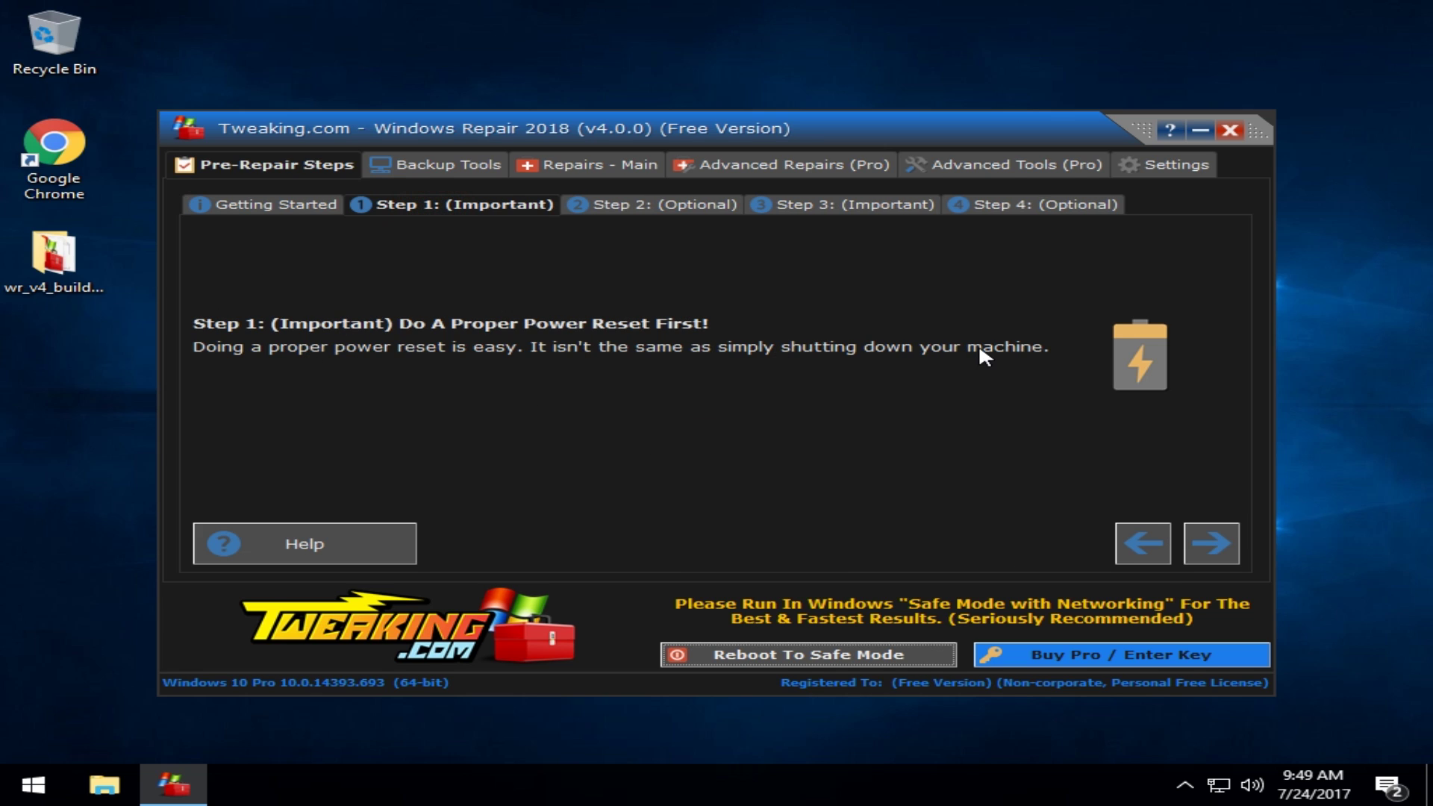
left_click(302, 539)
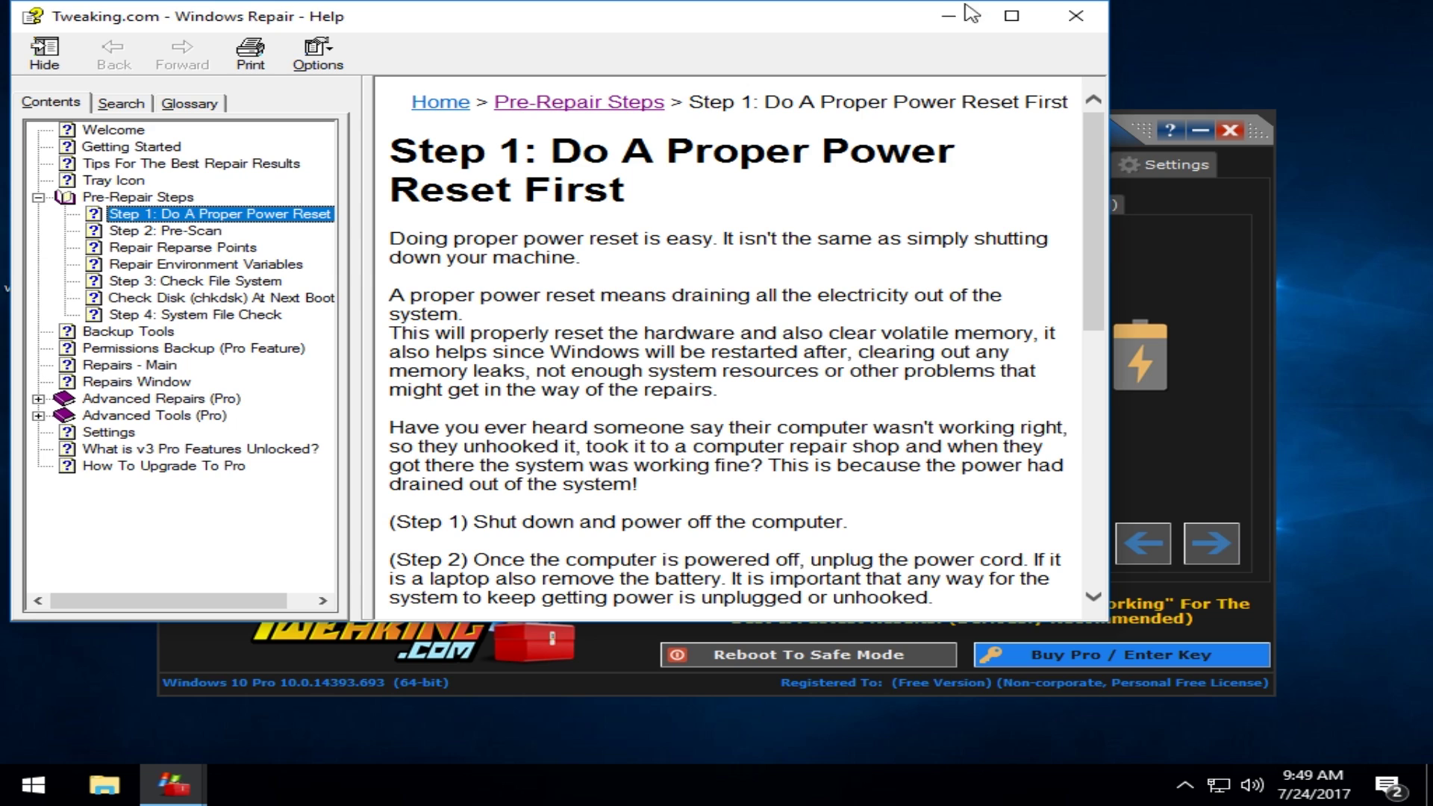
scroll(682, 247, "down", 5)
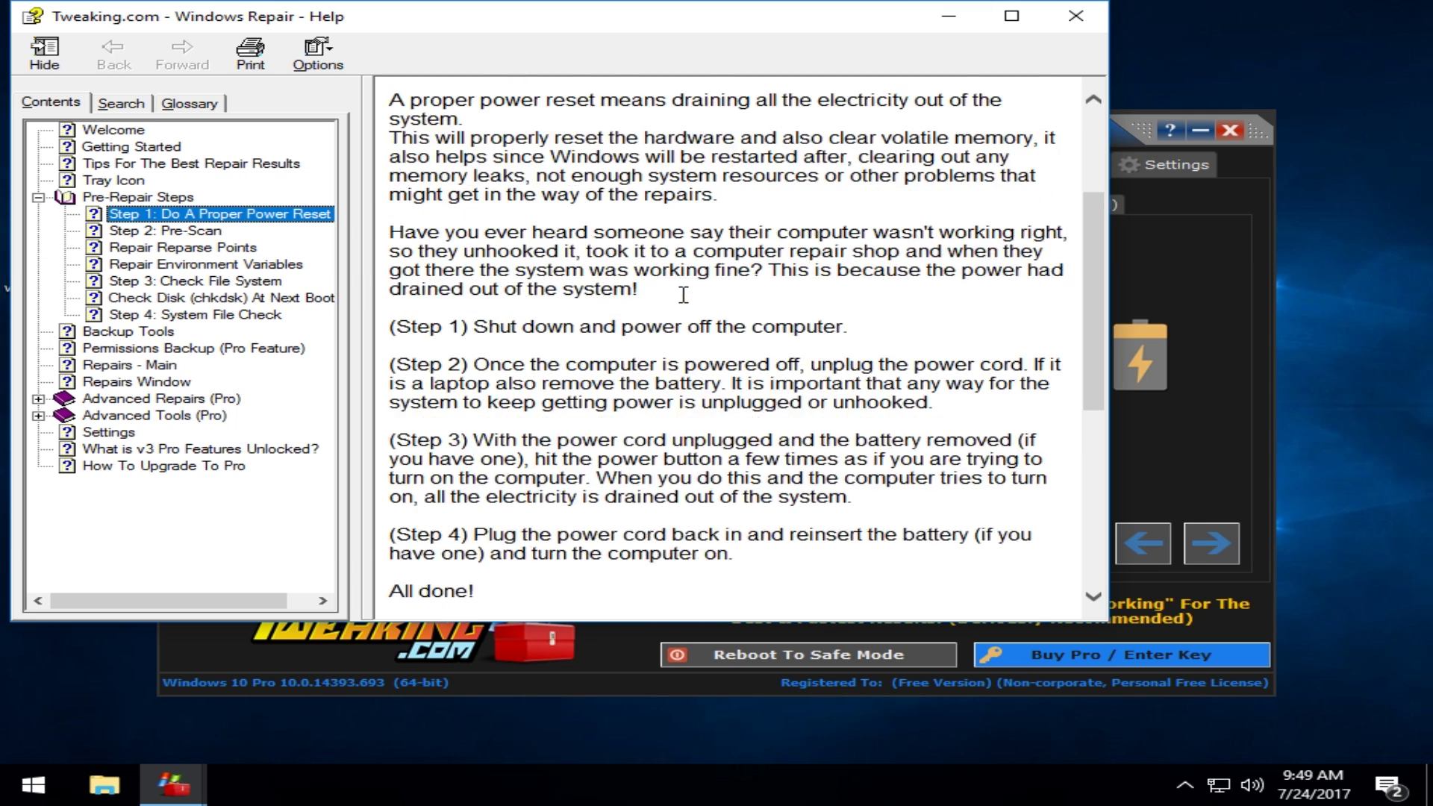
scroll(746, 149, "up", 5)
left_click(1076, 16)
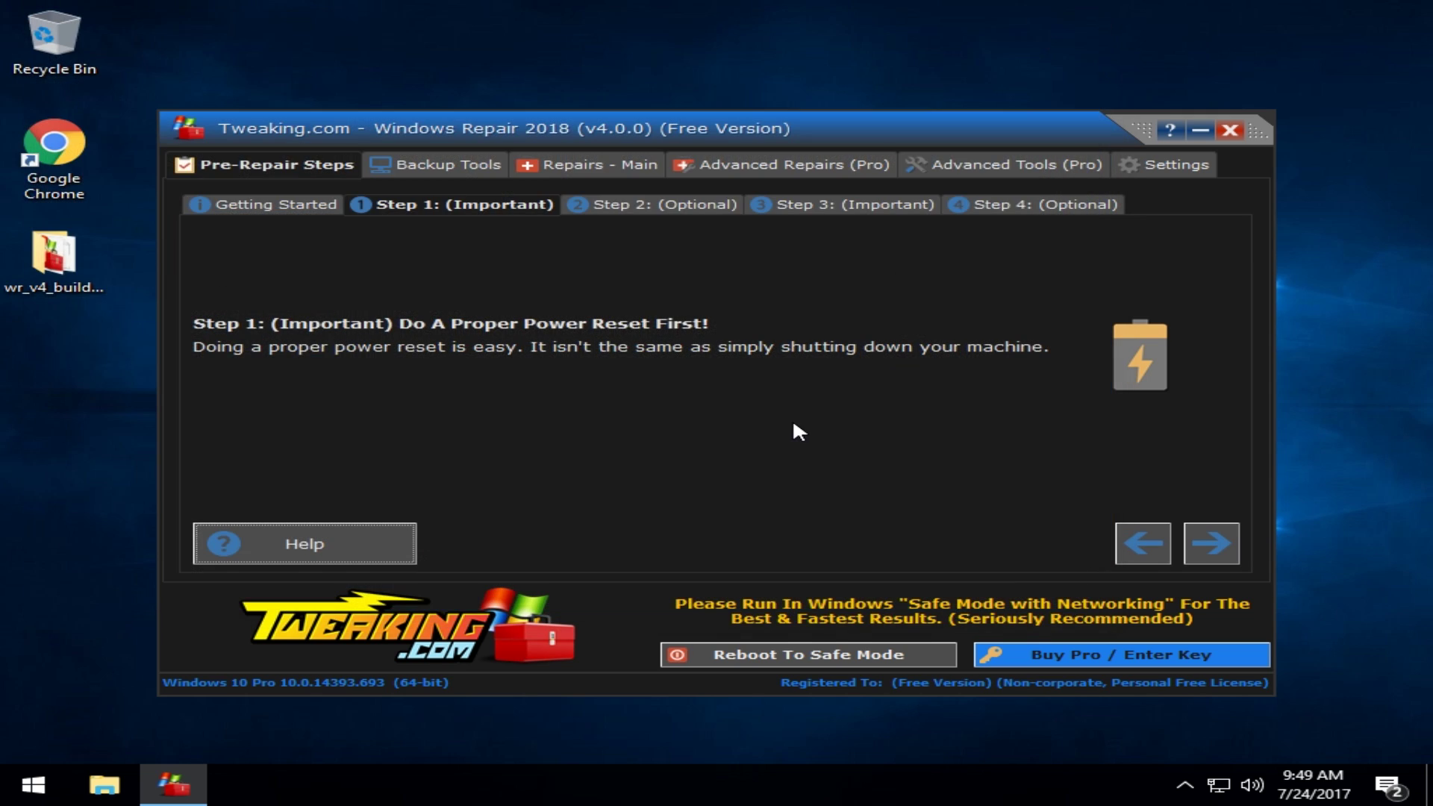
Step through Pre-Scan, Check File System with its help, then Step 4 System File Check
left_click(681, 206)
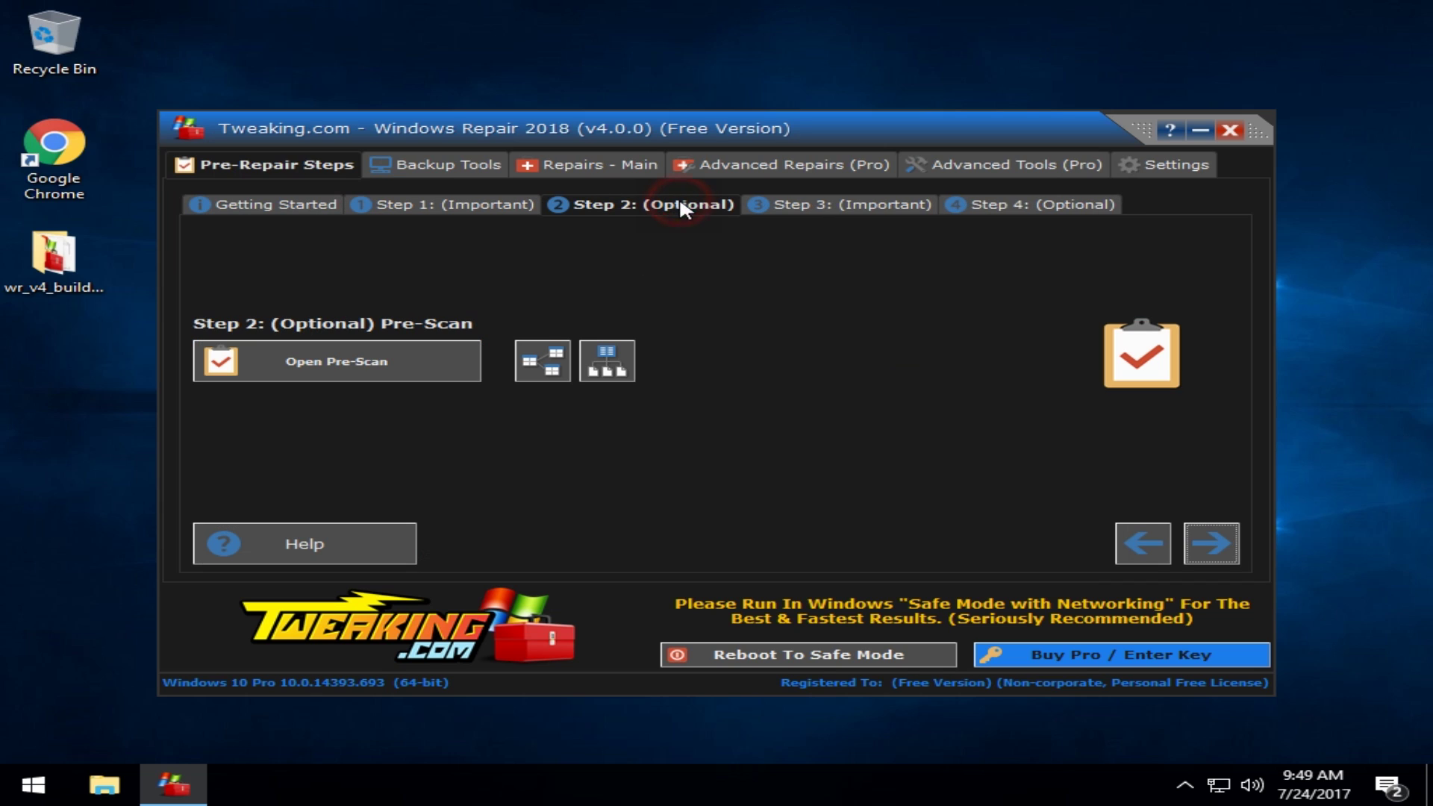
left_click(826, 206)
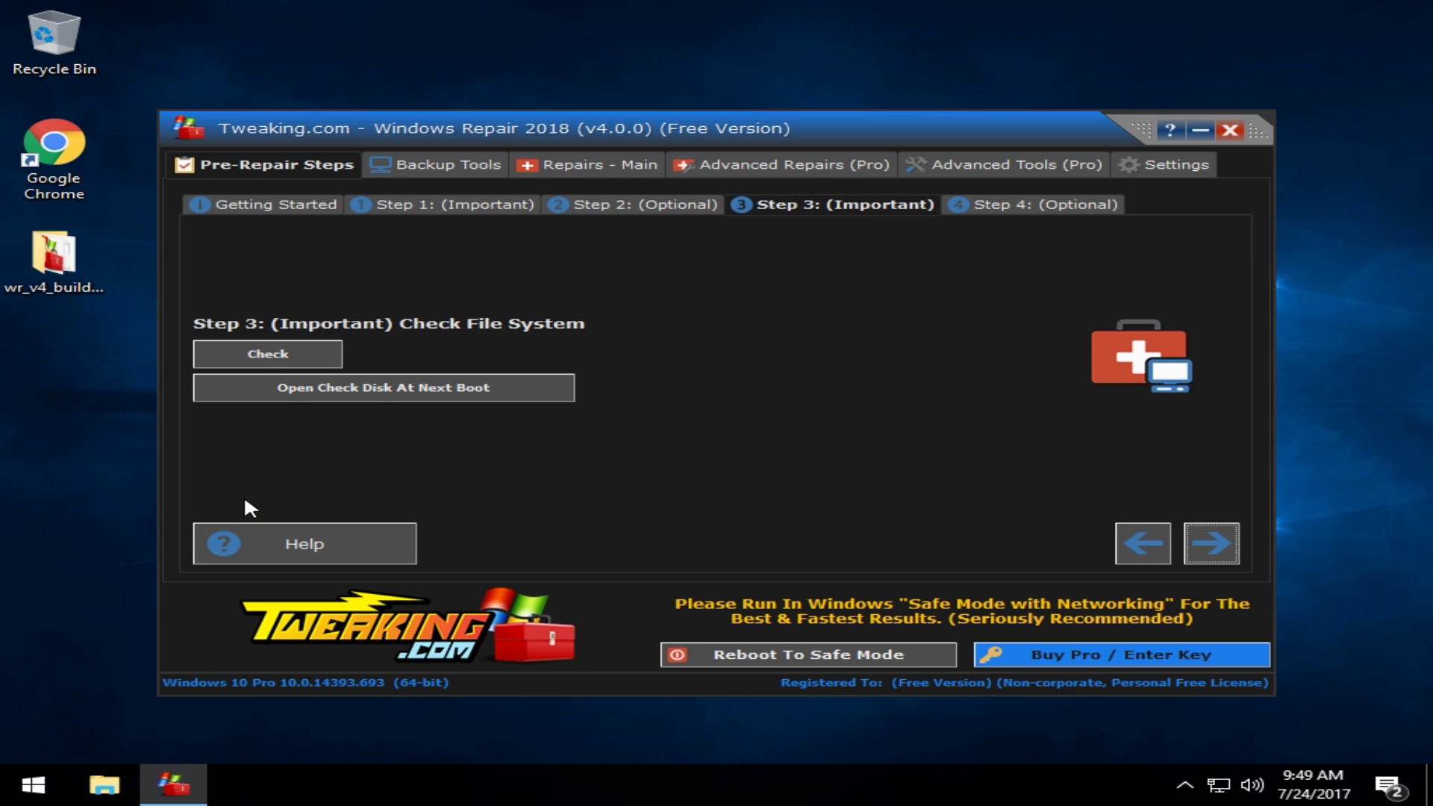
left_click(258, 529)
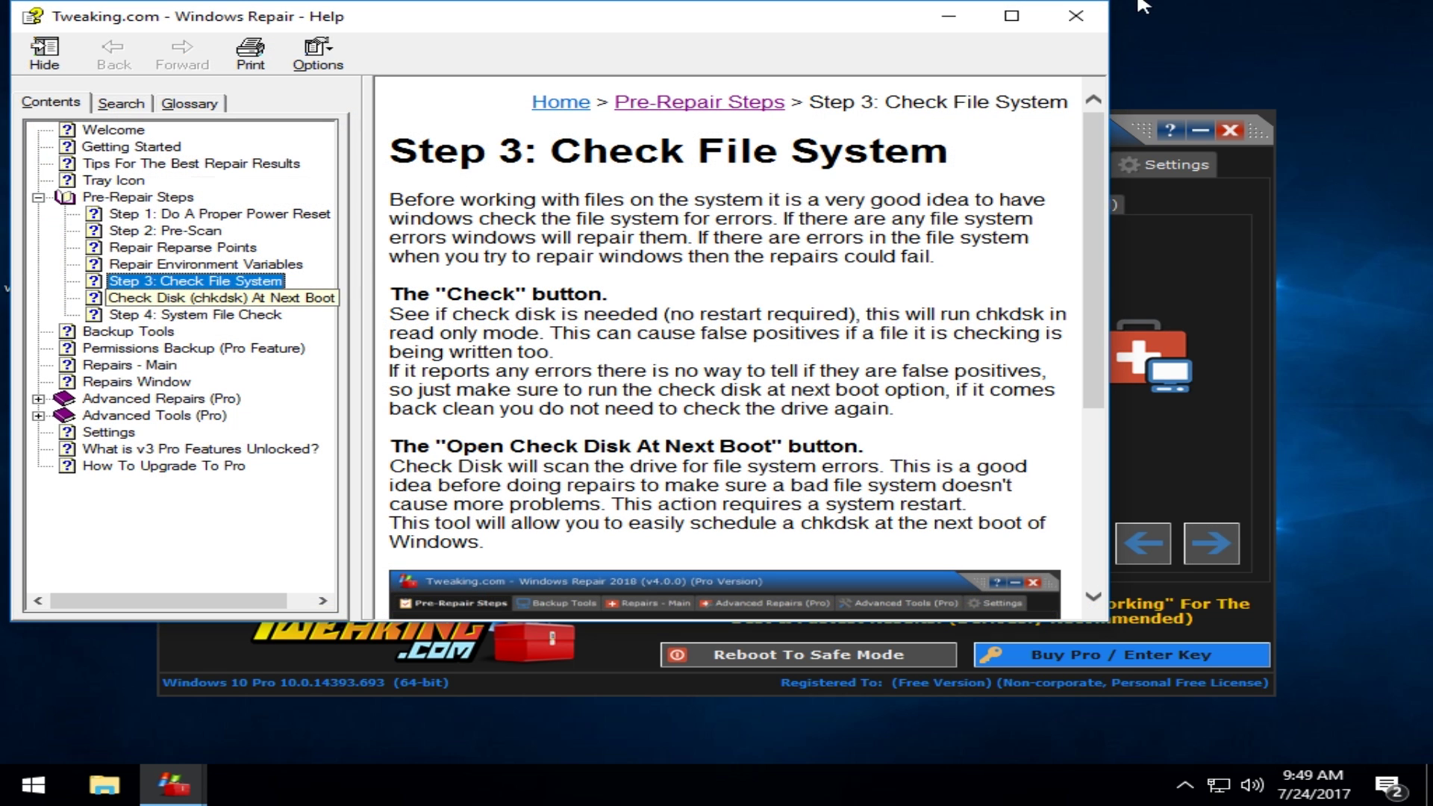
left_click(1077, 18)
left_click(1016, 206)
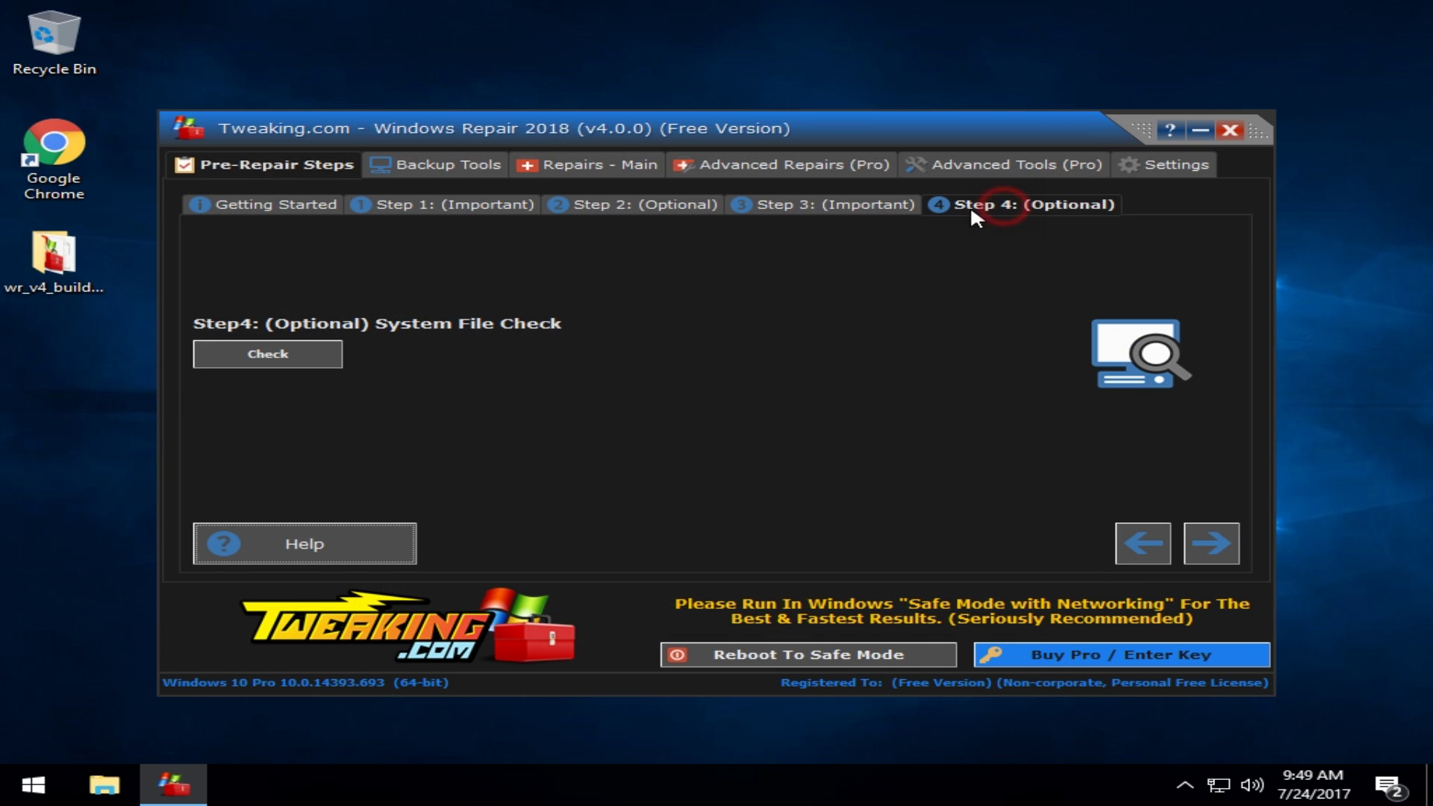
Move on to Backup Tools and run a Registry Backup
left_click(1211, 550)
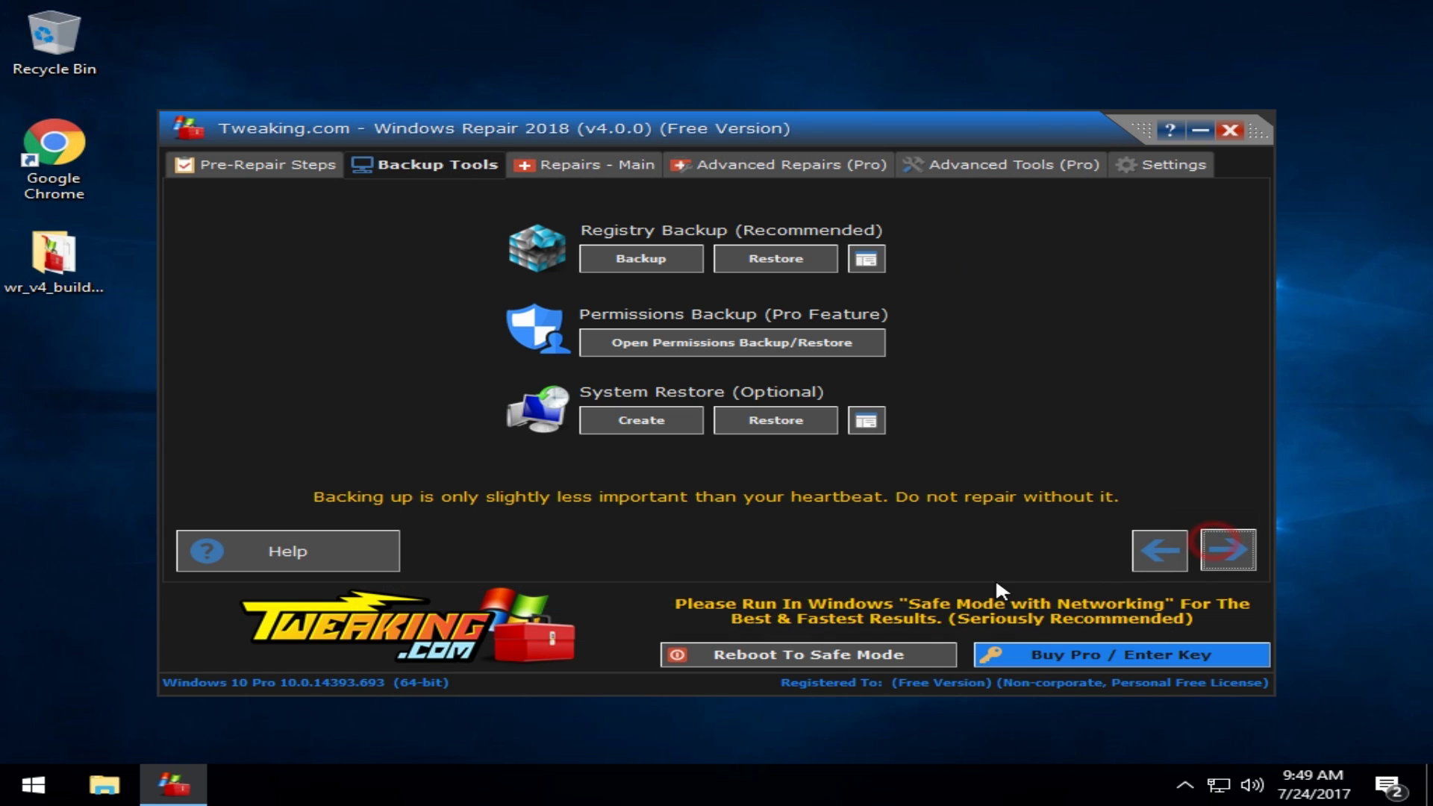
left_click(660, 254)
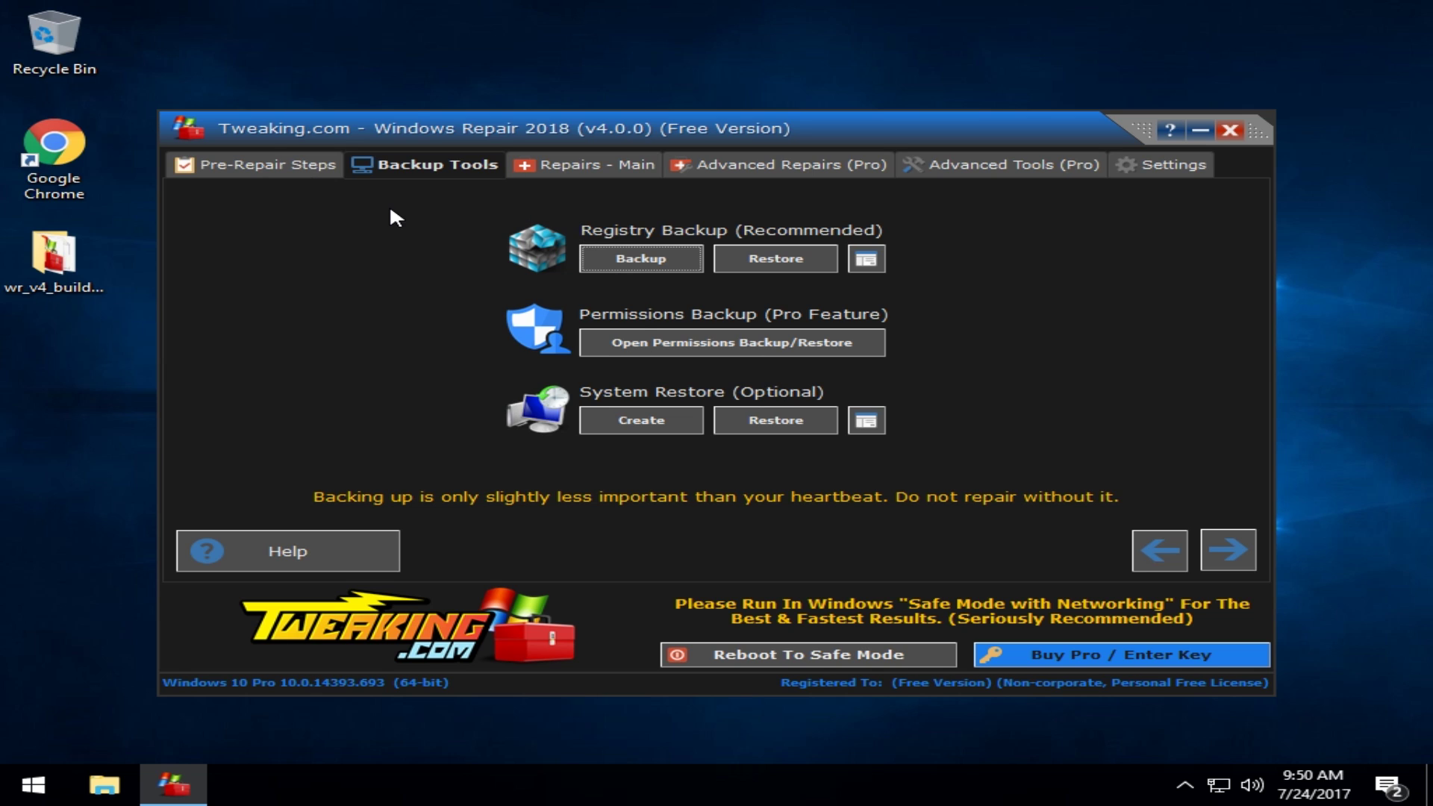
View the Pro advanced repairs and tools, leaving the F8 Boot Menu set to Enable
left_click(814, 165)
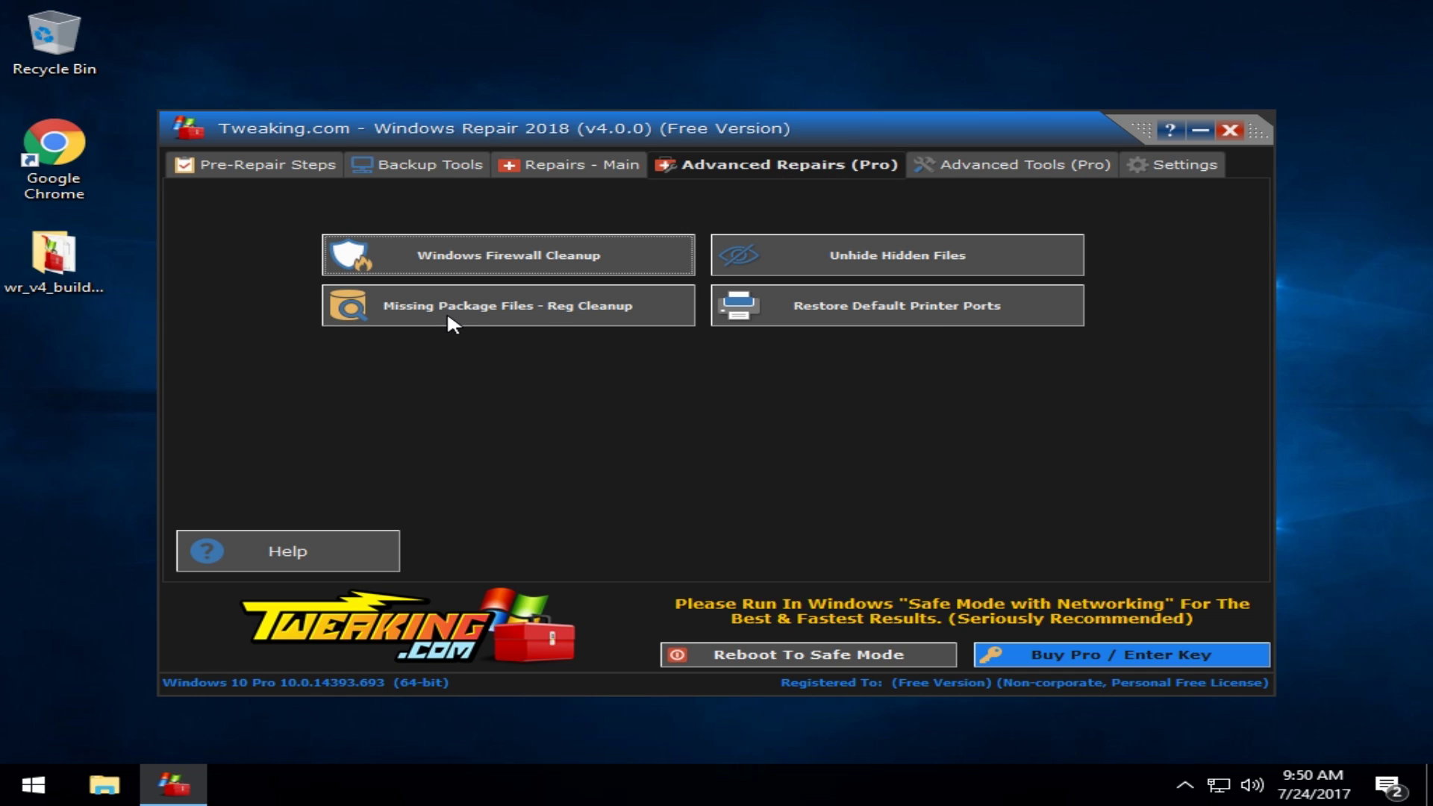
left_click(1003, 171)
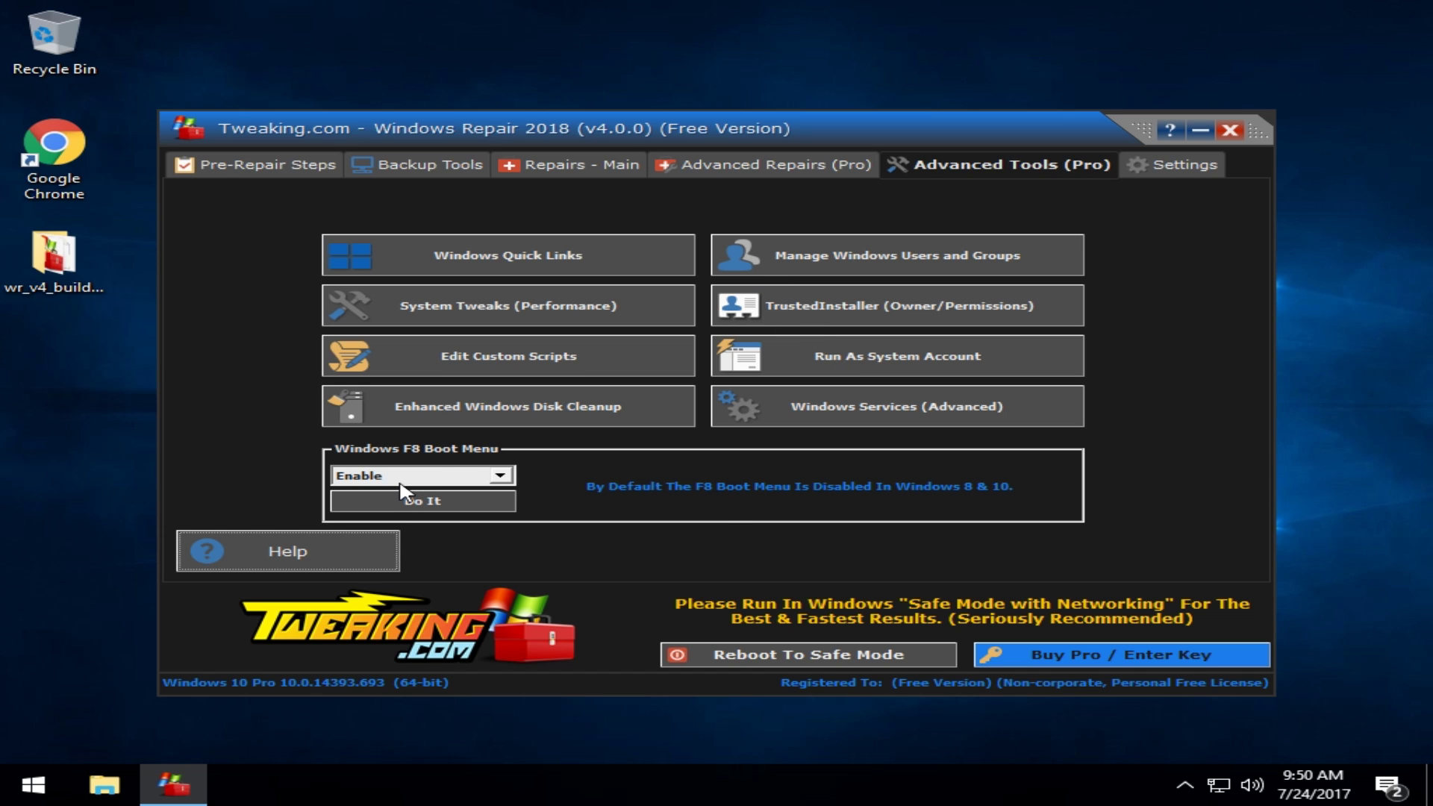
left_click(463, 473)
left_click(463, 473)
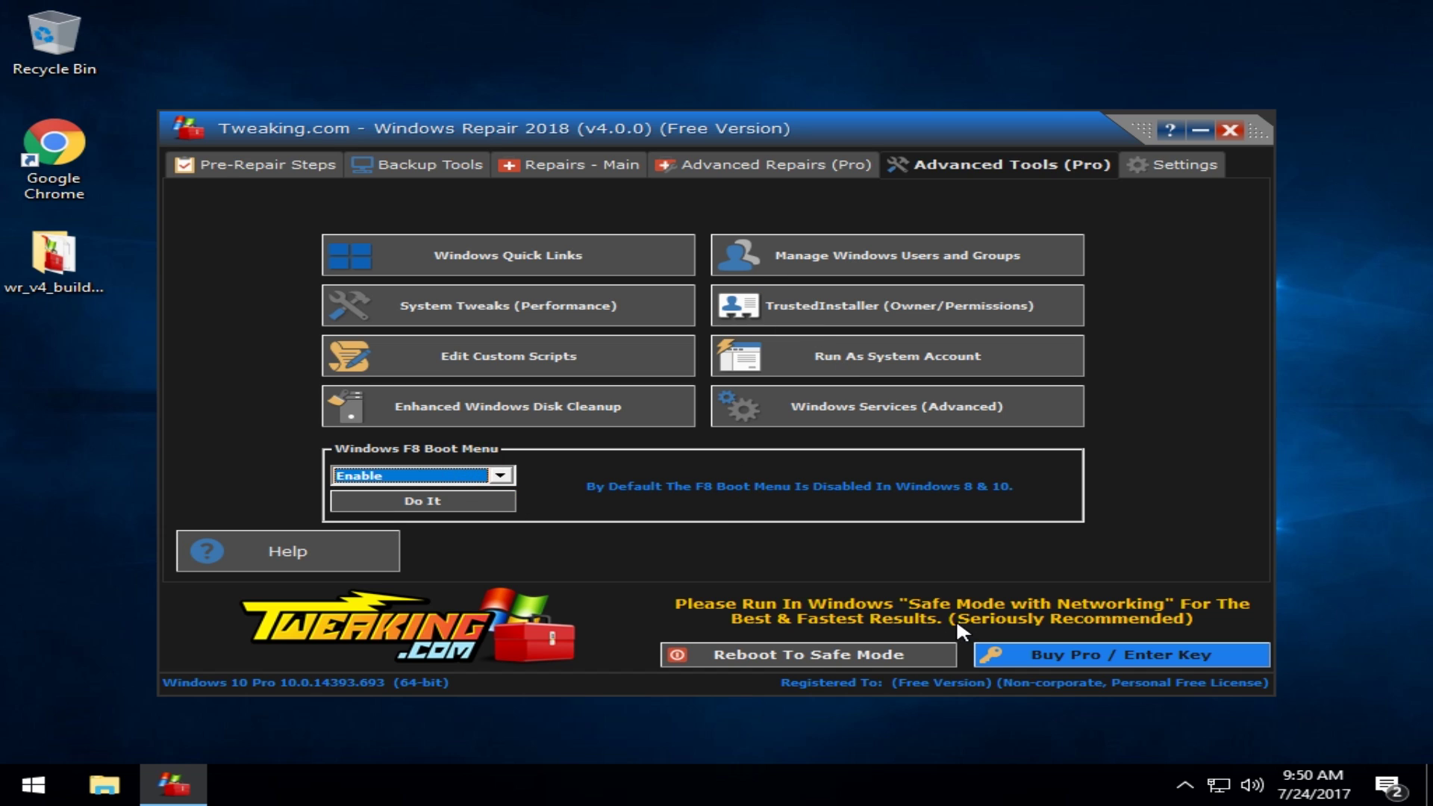
In Settings, view the Log Location, Cmd.exe Options and Logo Picture pages
left_click(1198, 167)
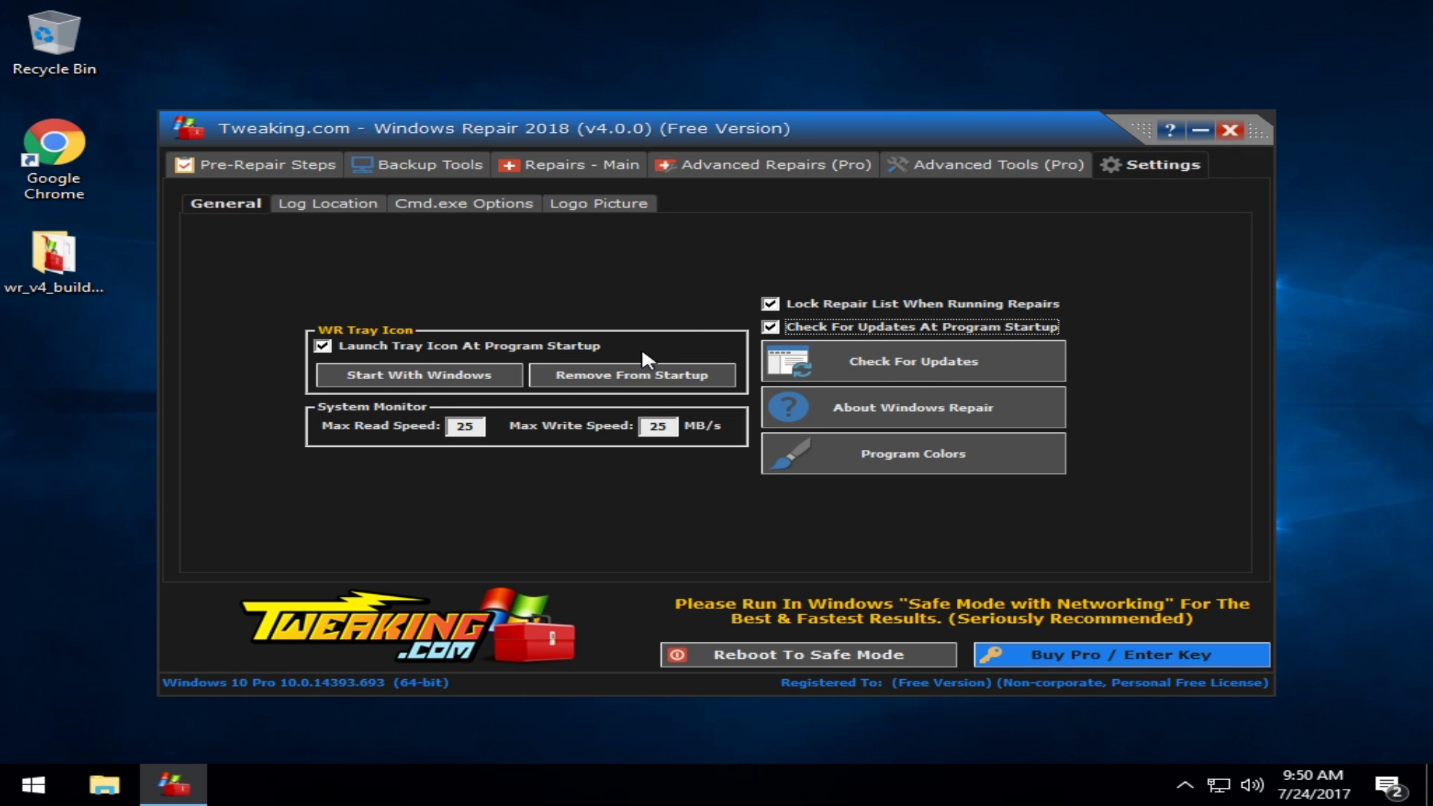
left_click(321, 207)
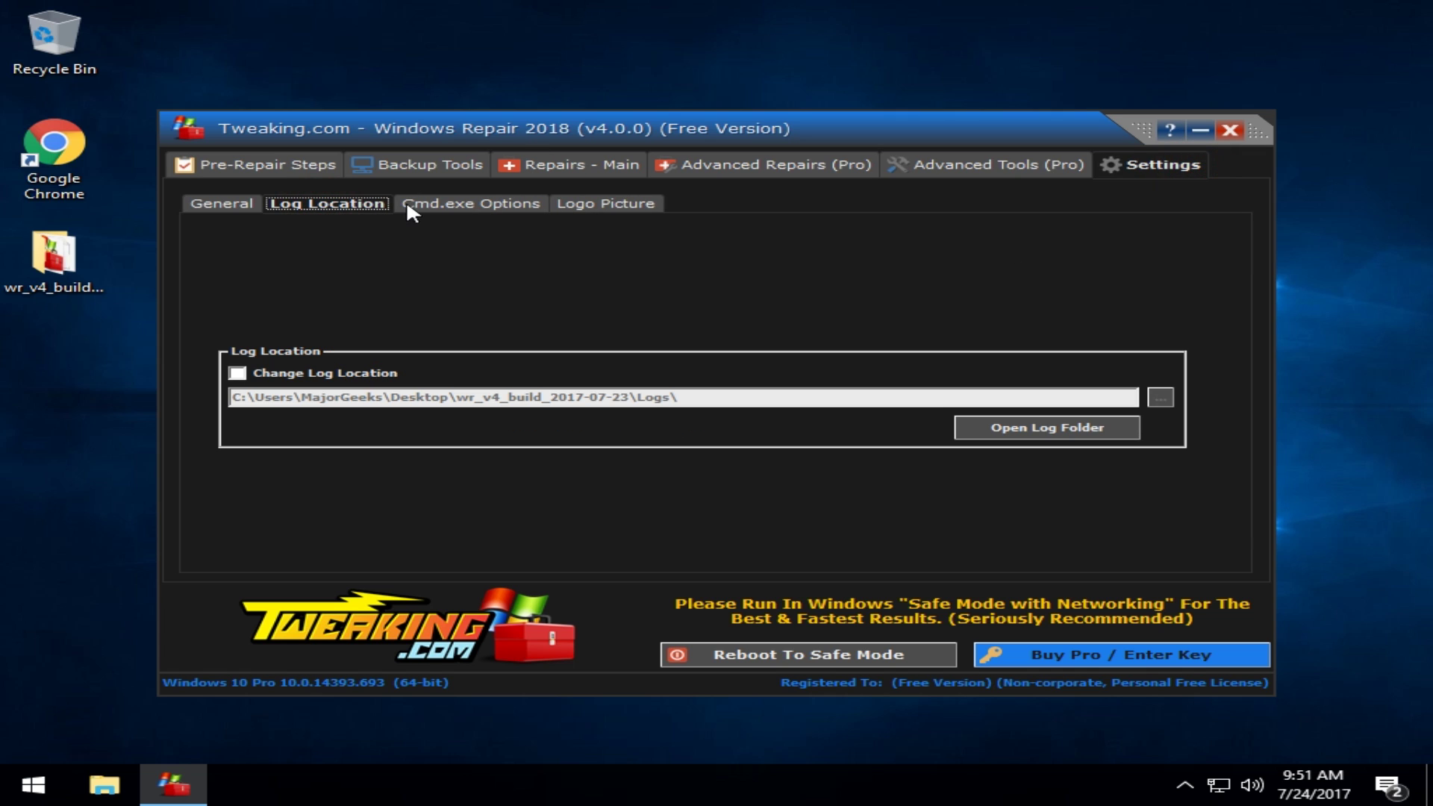
left_click(431, 203)
left_click(612, 206)
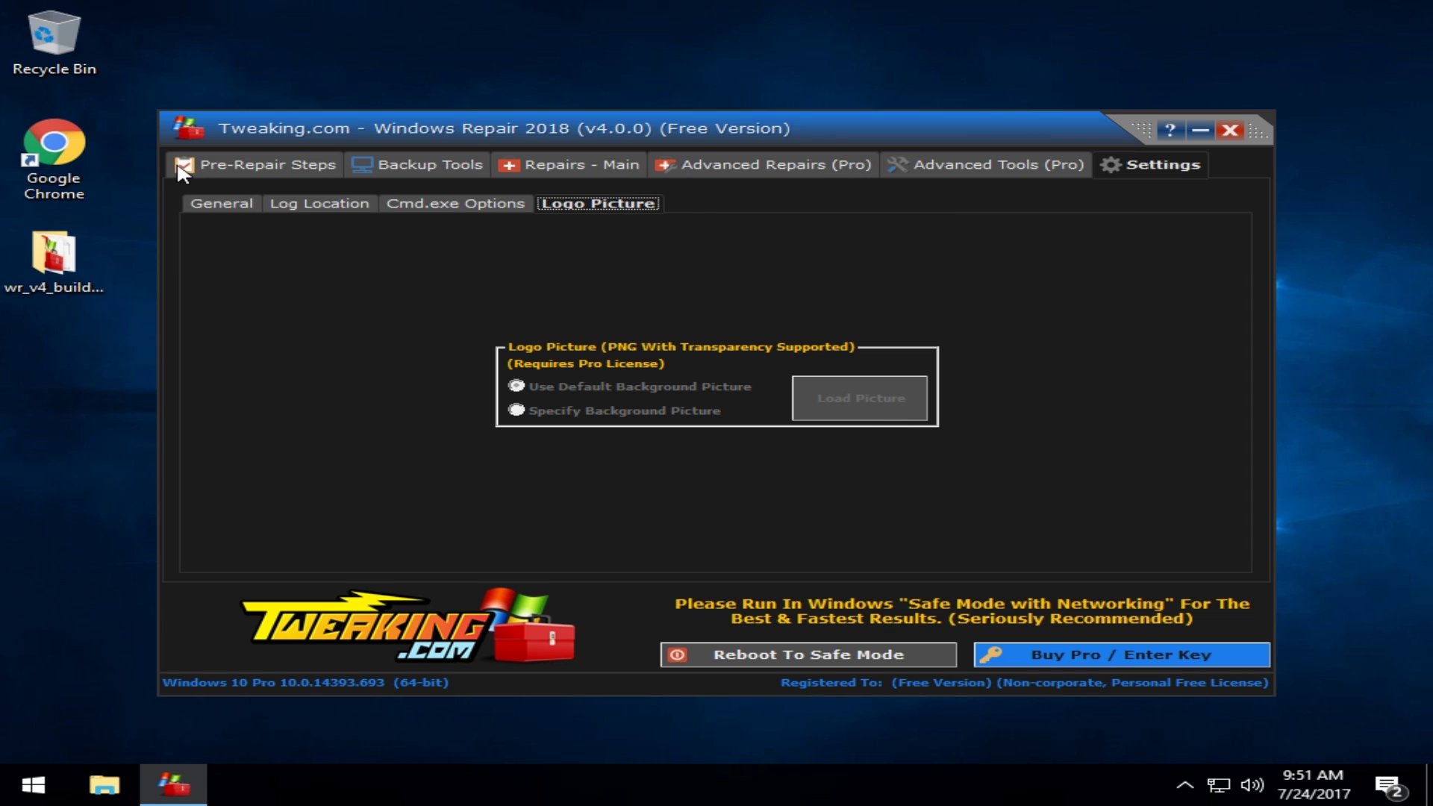
Return to the Repairs – Main page with its Open Repairs and preset options
left_click(570, 166)
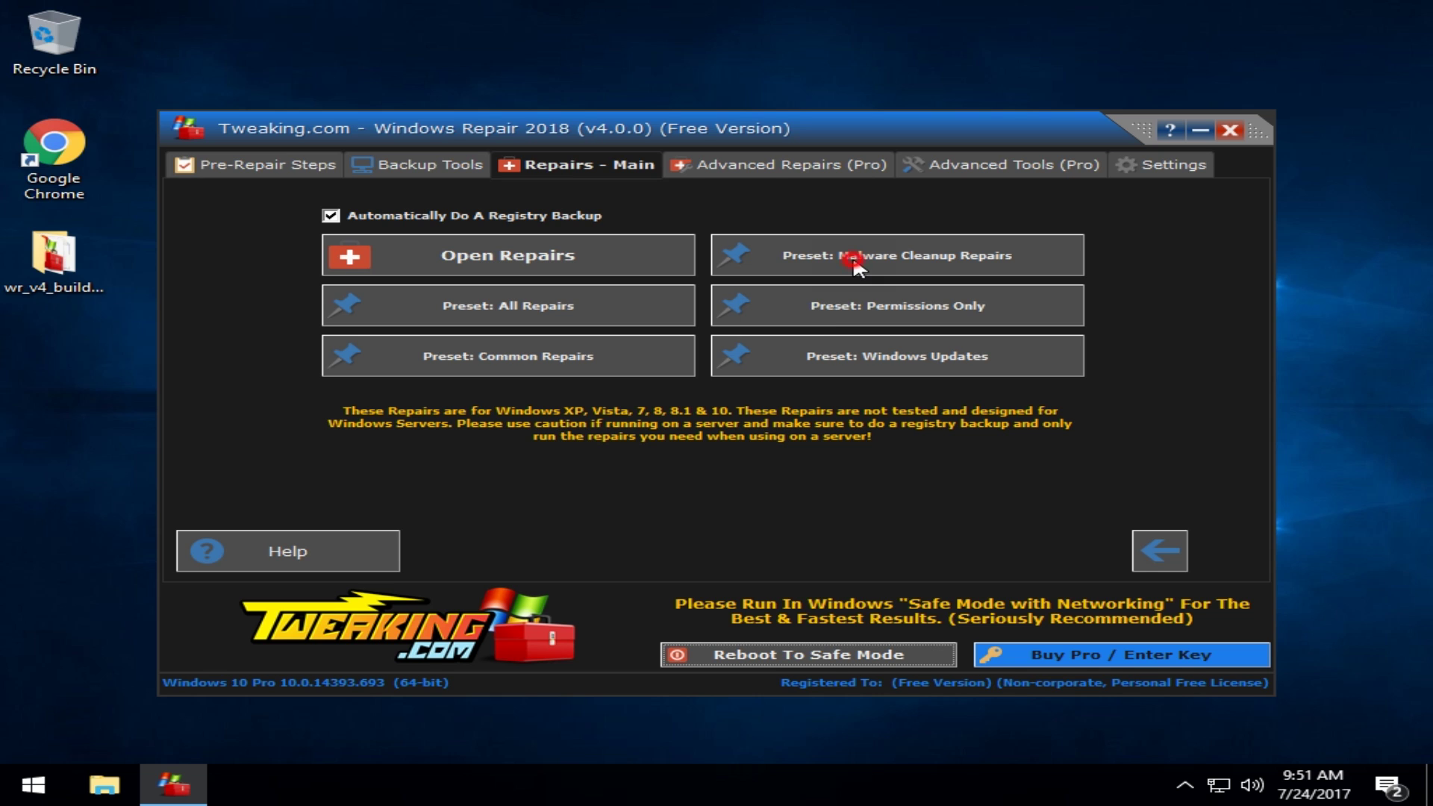
Load the Malware Cleanup Repairs preset and scroll through its 17 of 43 selected repairs
key("alt+F4")
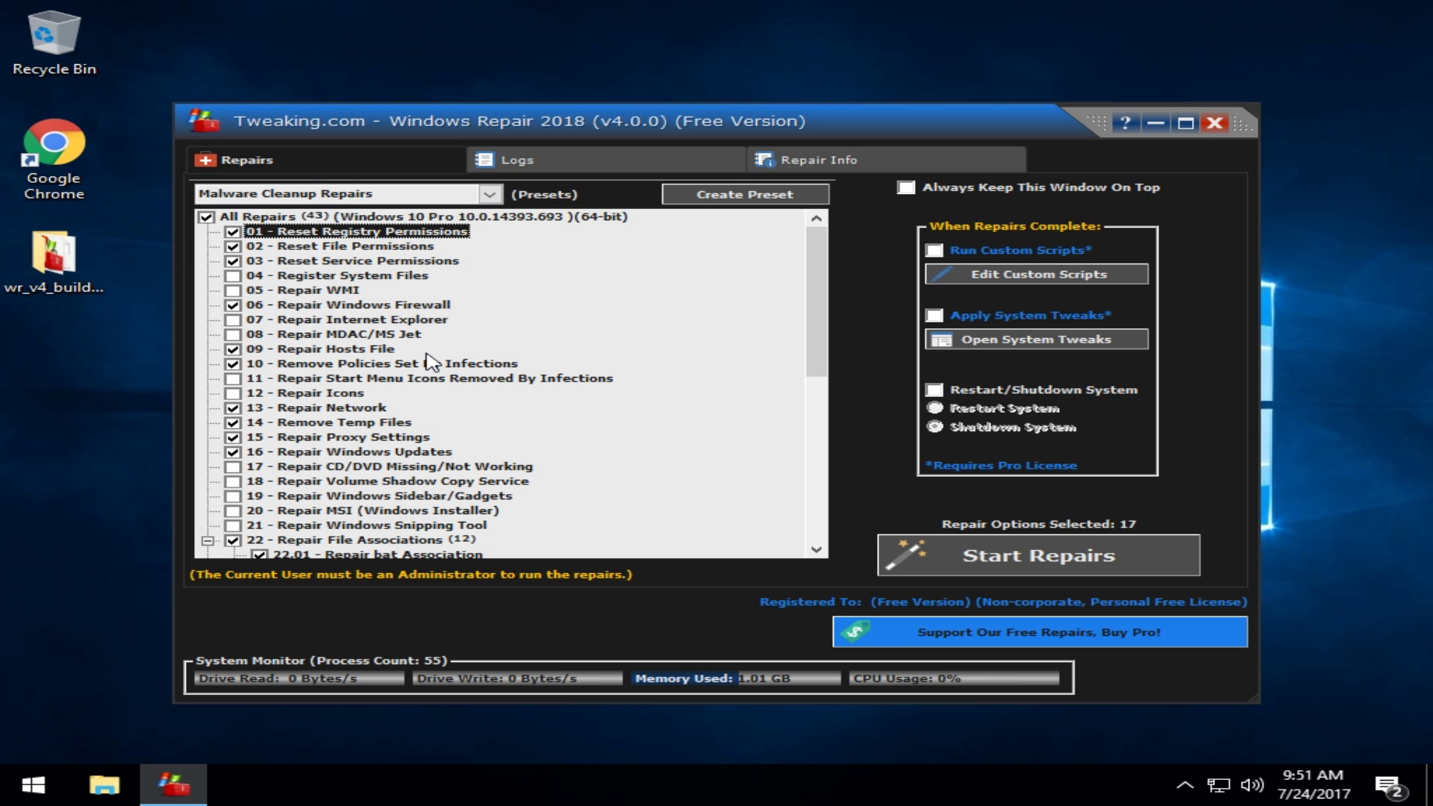
scroll(431, 362, "down", 2)
scroll(431, 362, "down", 4)
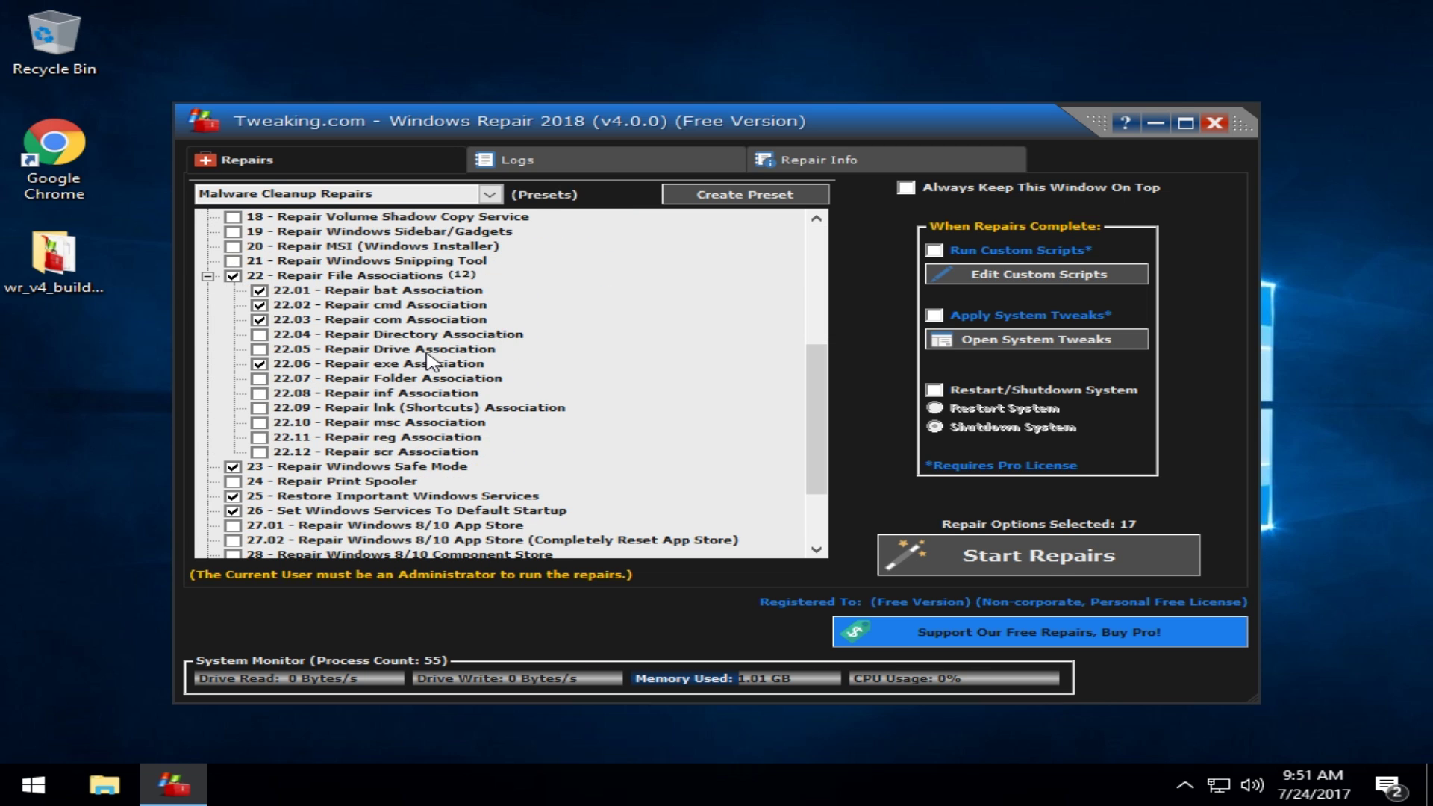
scroll(430, 363, "down", 3)
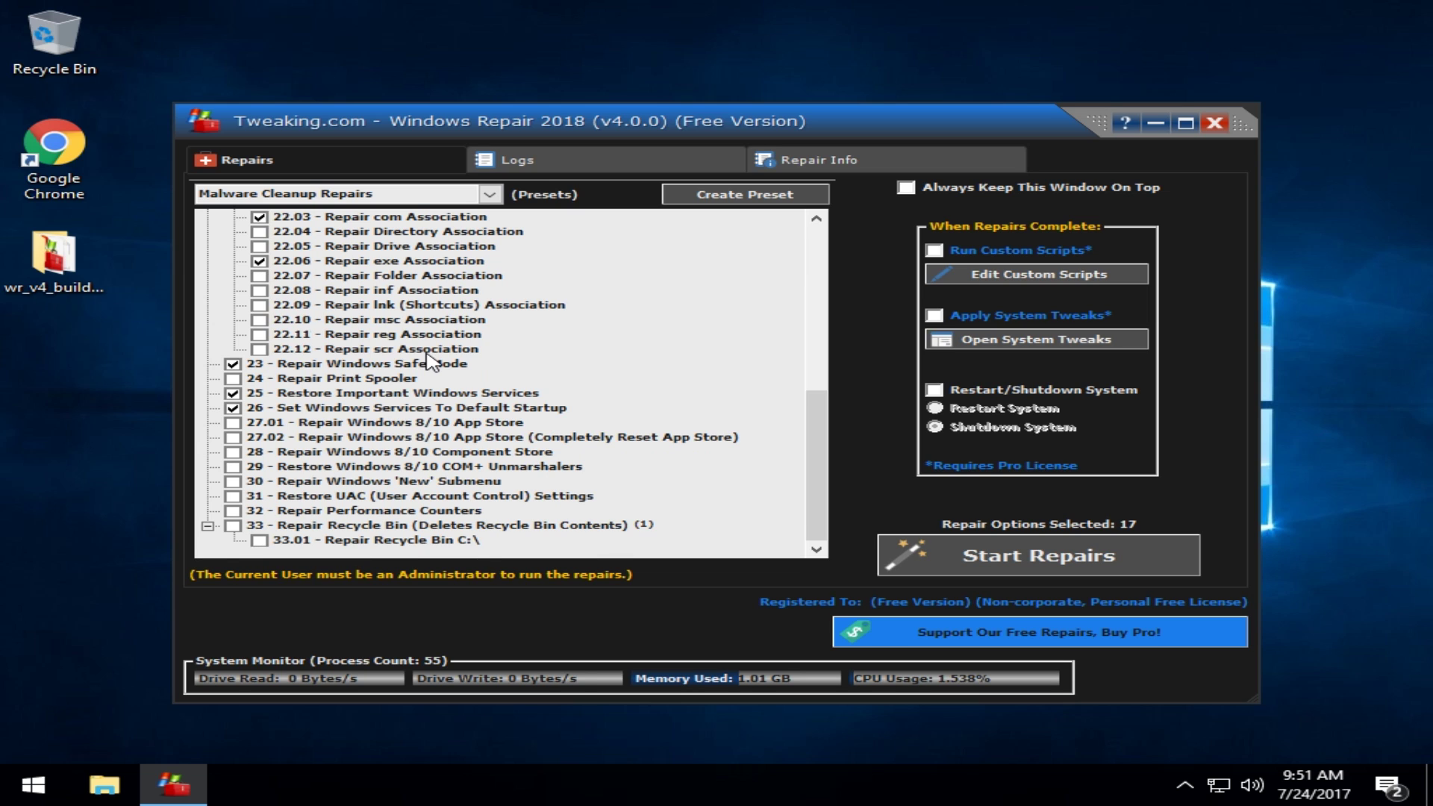
scroll(431, 363, "up", 9)
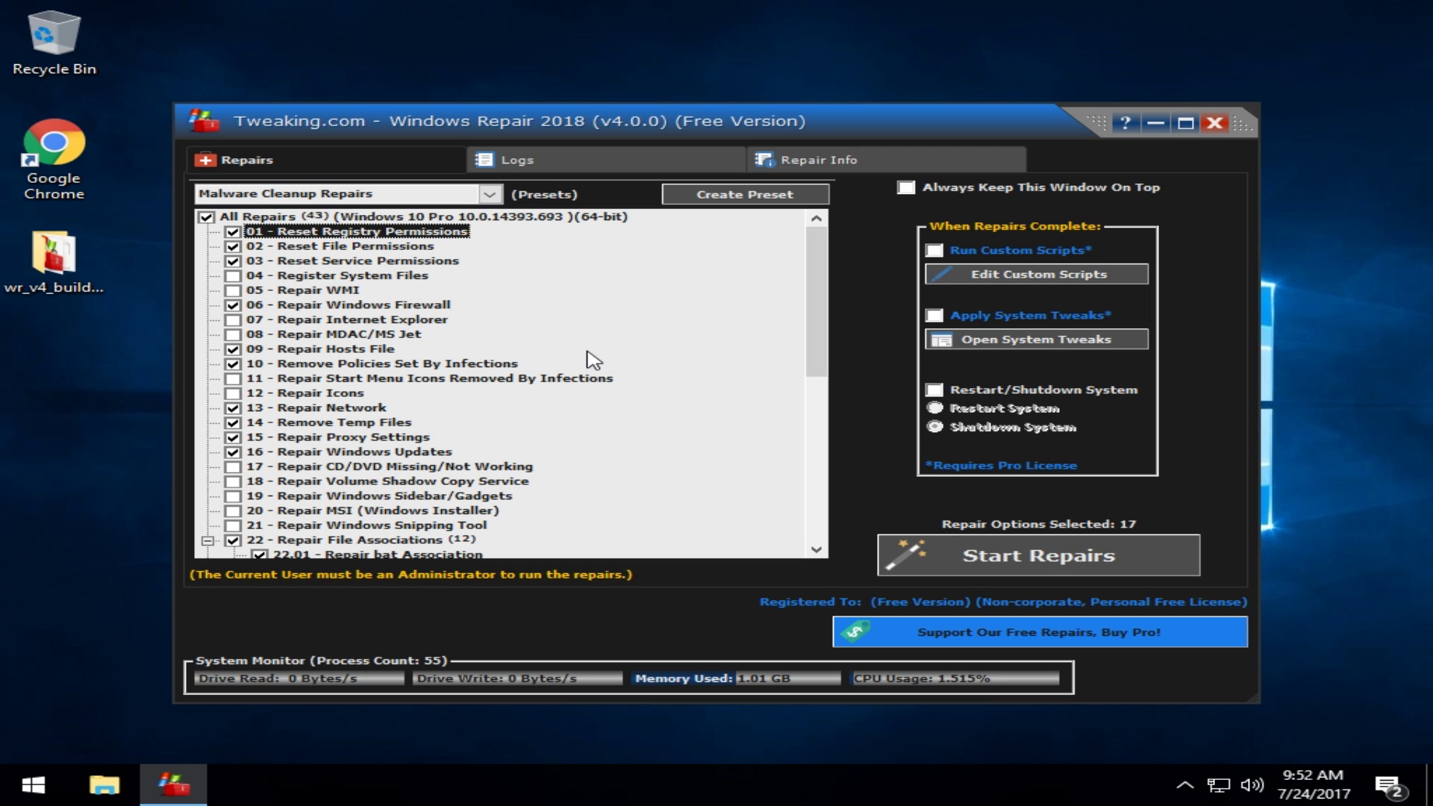
Close the repairs list window and dismiss the Thank You message
left_click(1214, 129)
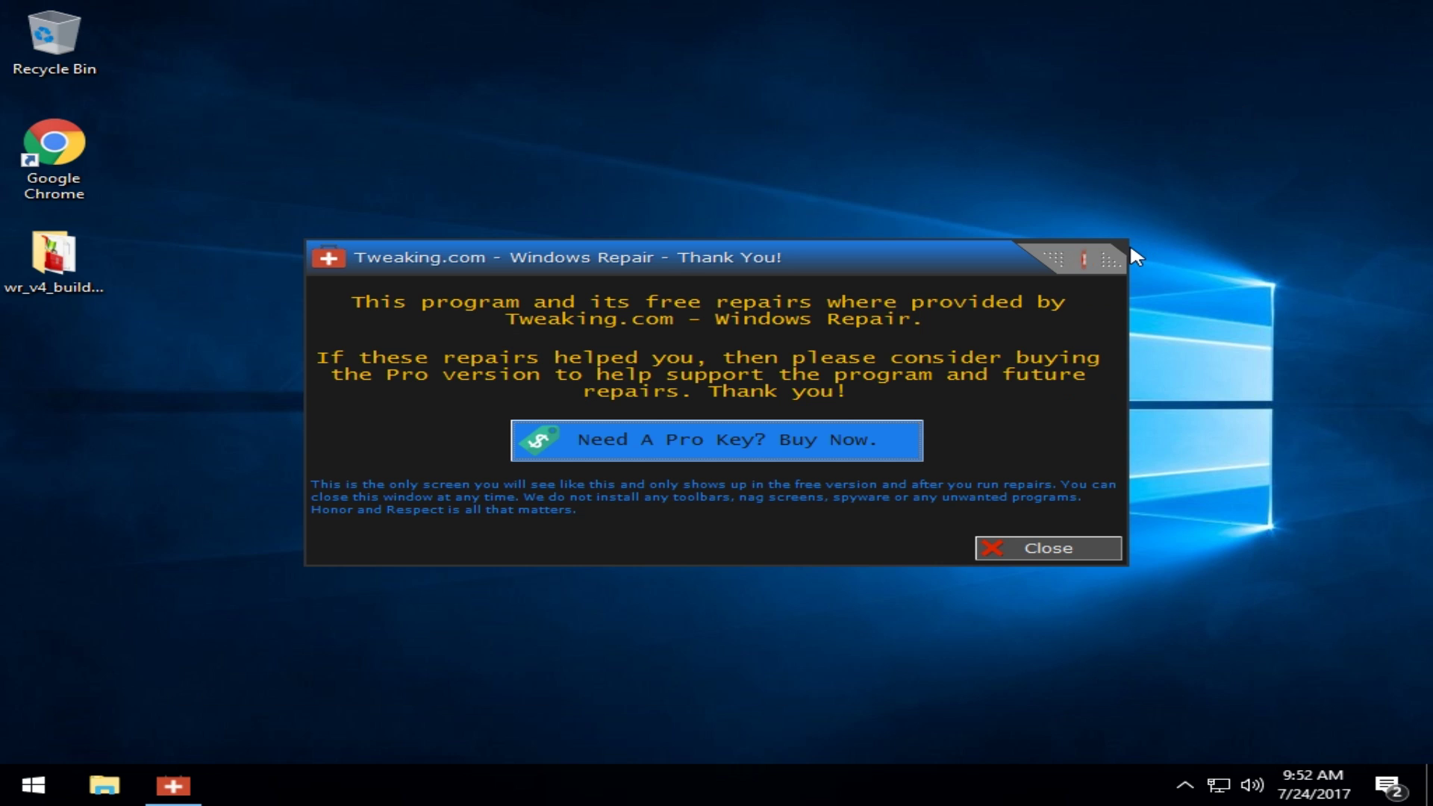
left_click(1087, 260)
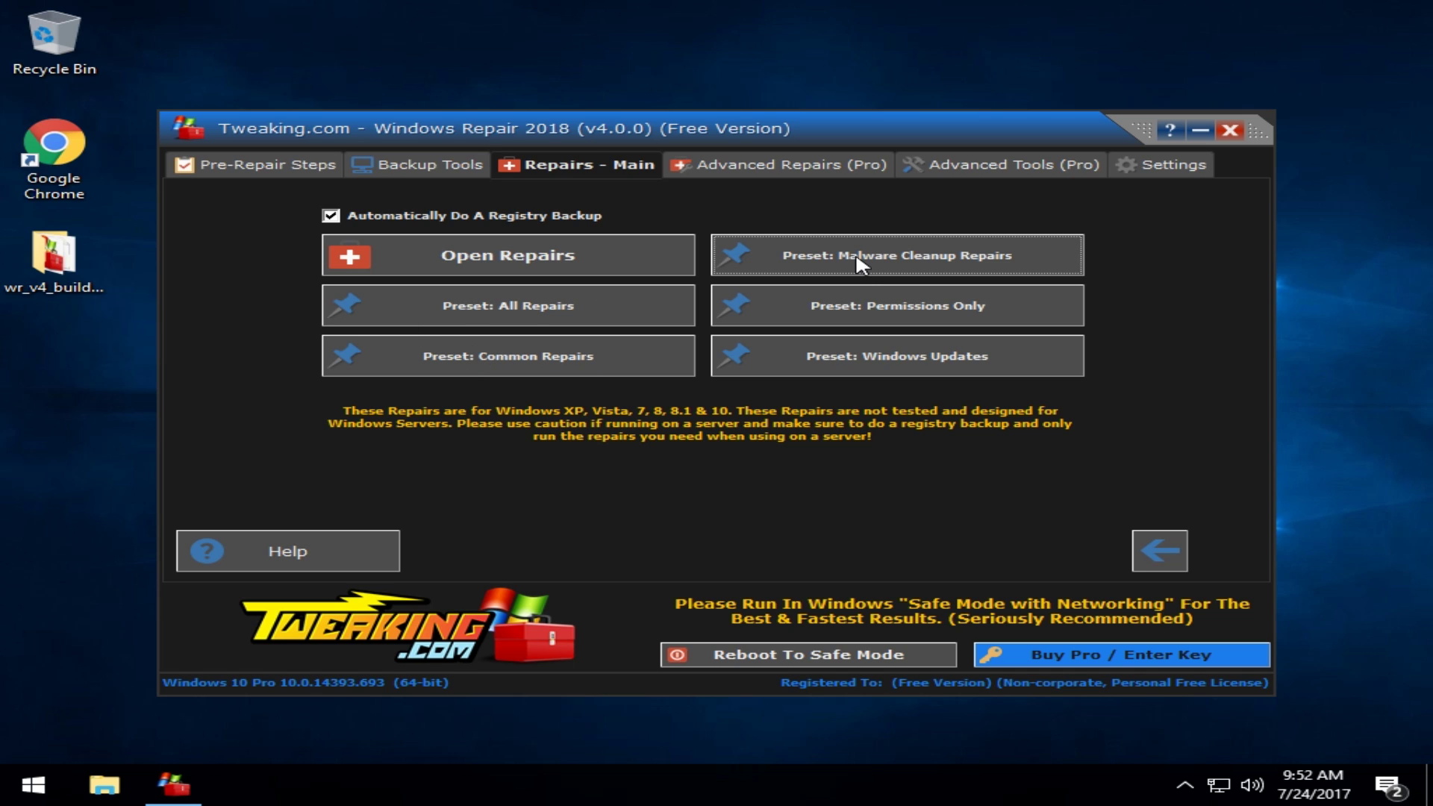
Load the Common Repairs preset and scroll through its 35 of 43 checked repairs
left_click(552, 365)
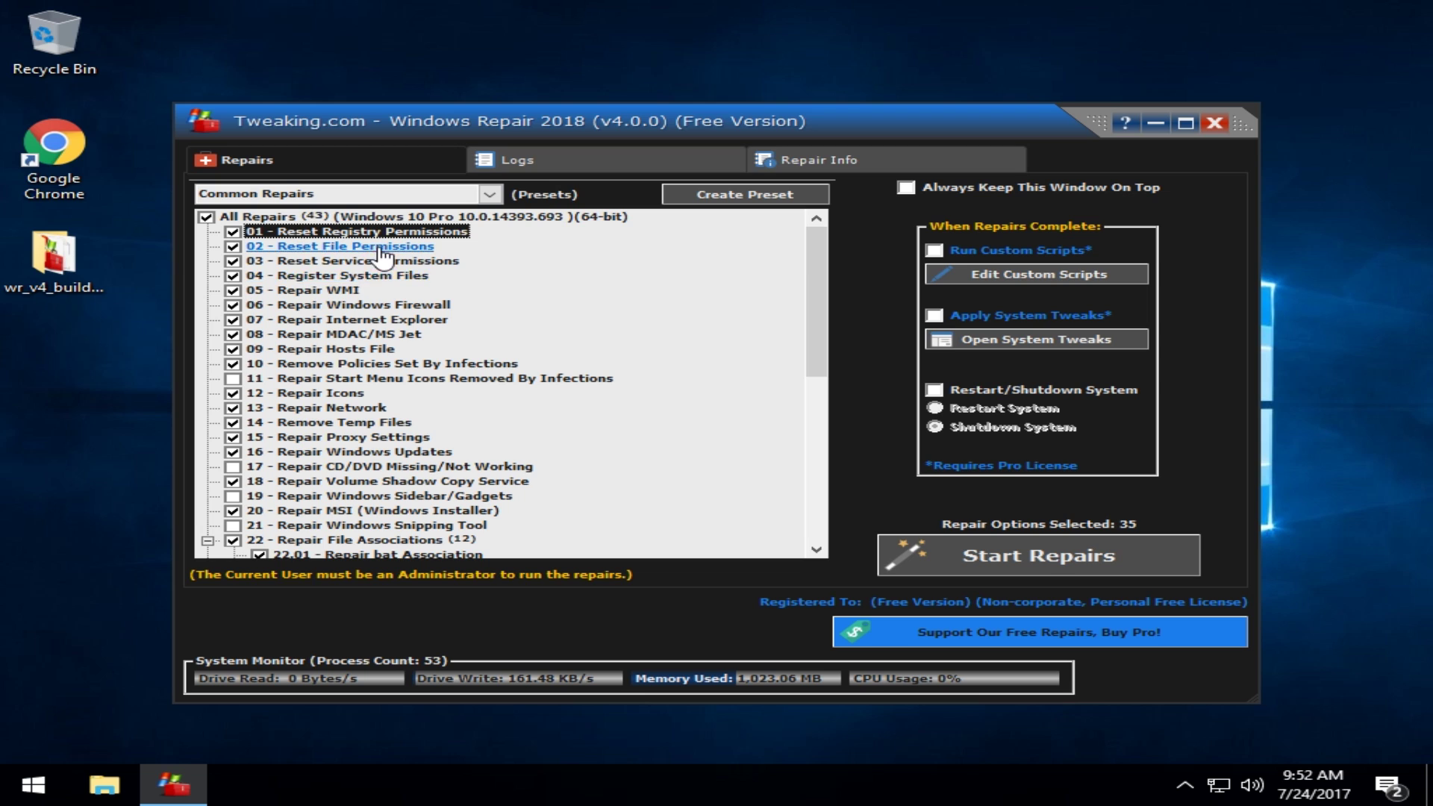
scroll(590, 457, "down", 4)
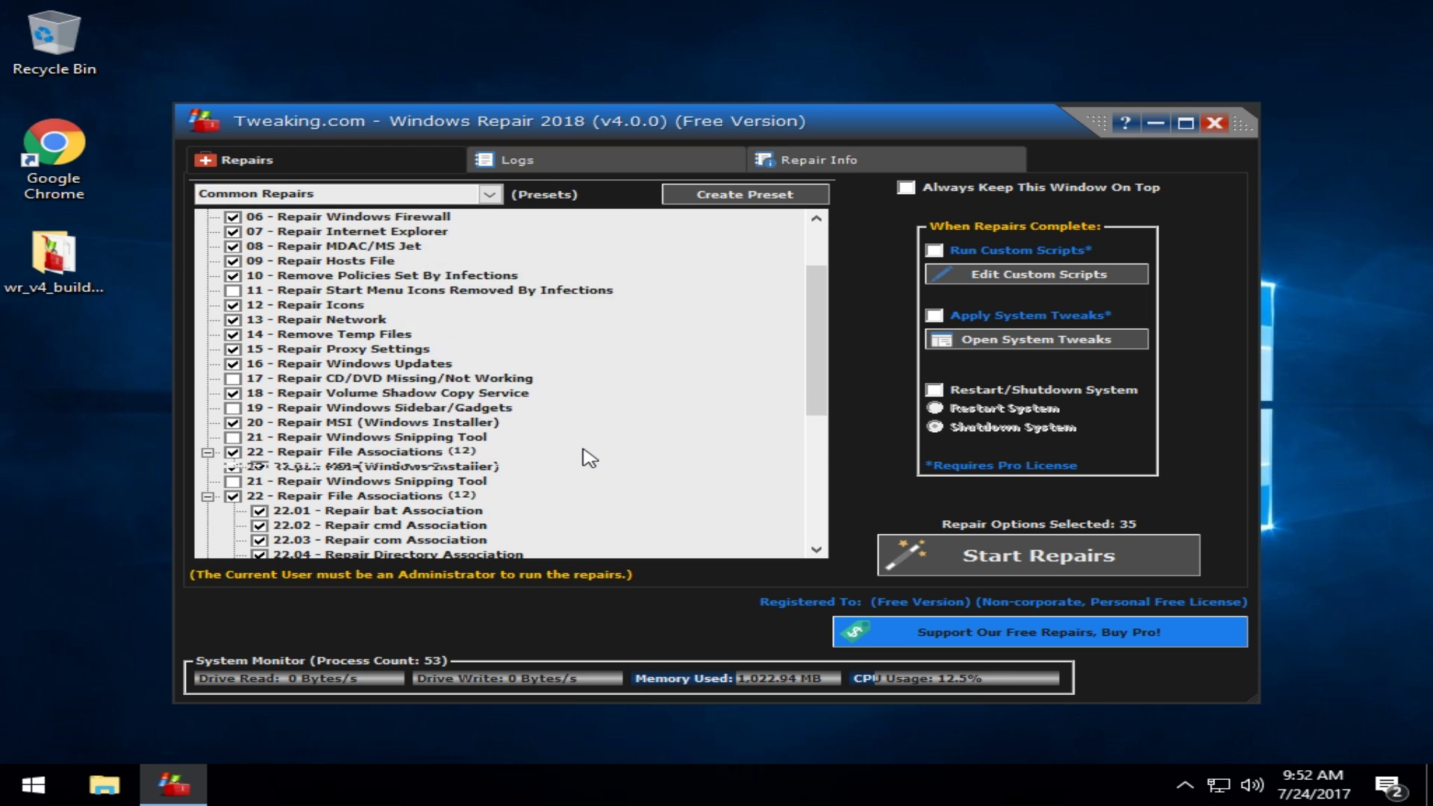
scroll(563, 400, "down", 1)
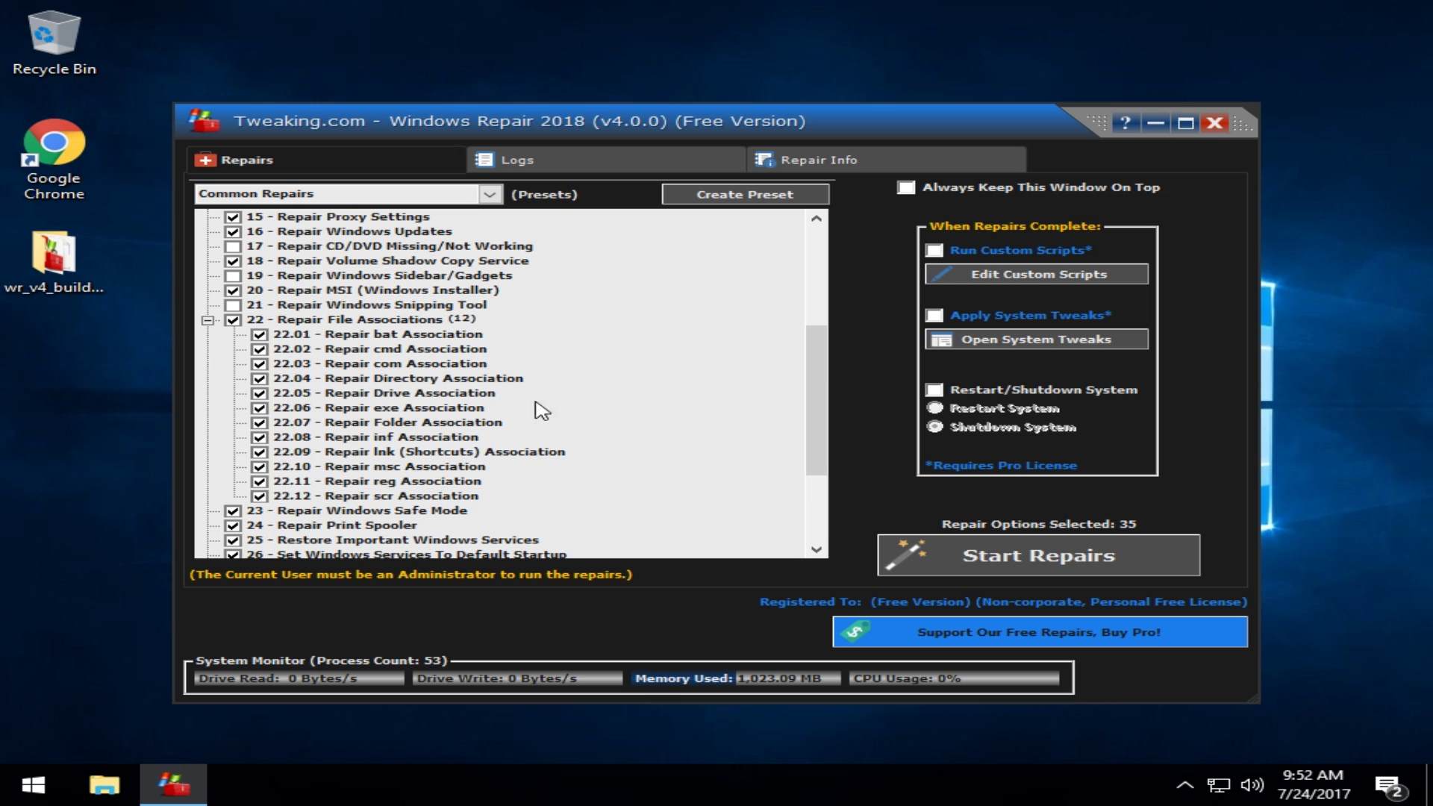
scroll(619, 451, "down", 3)
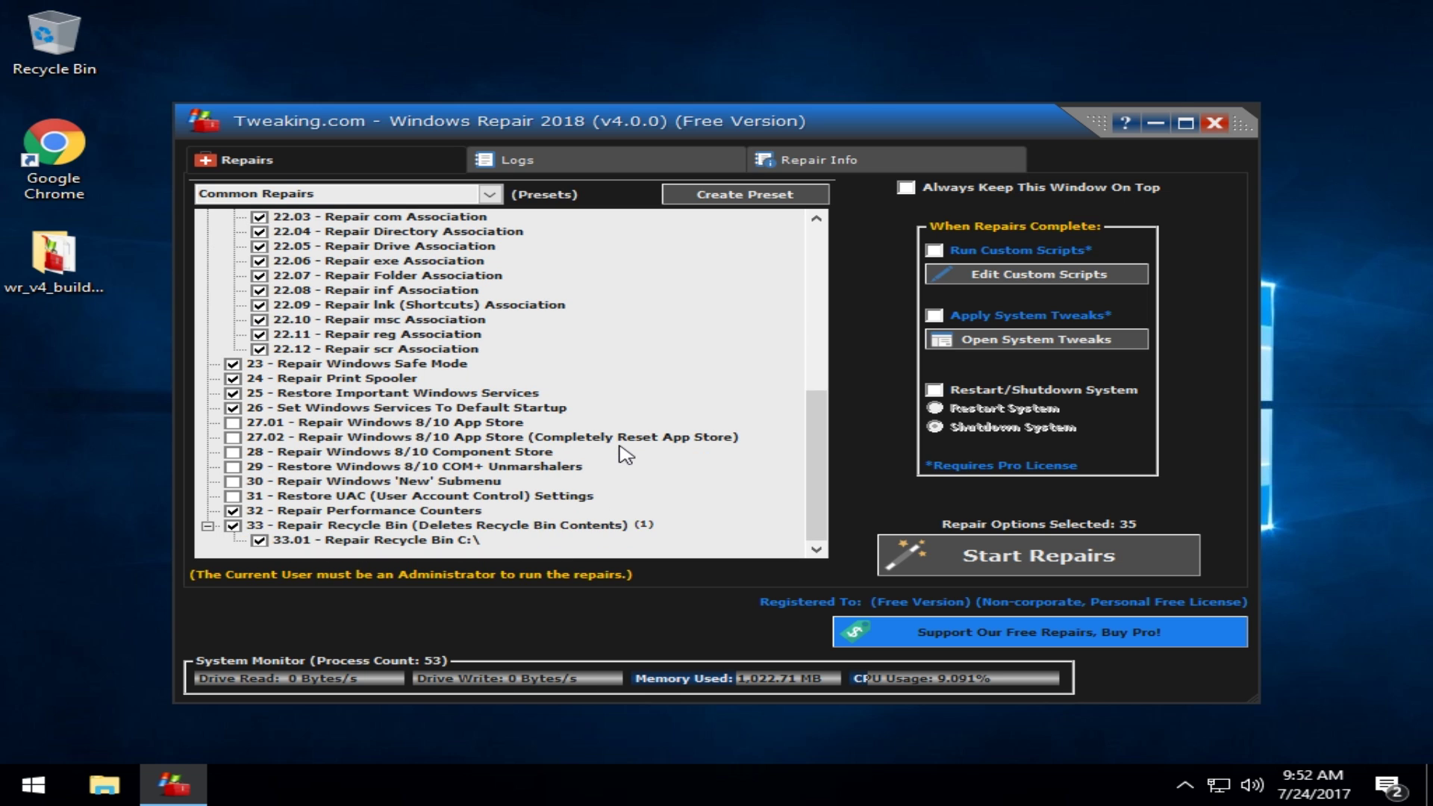
scroll(625, 455, "up", 15)
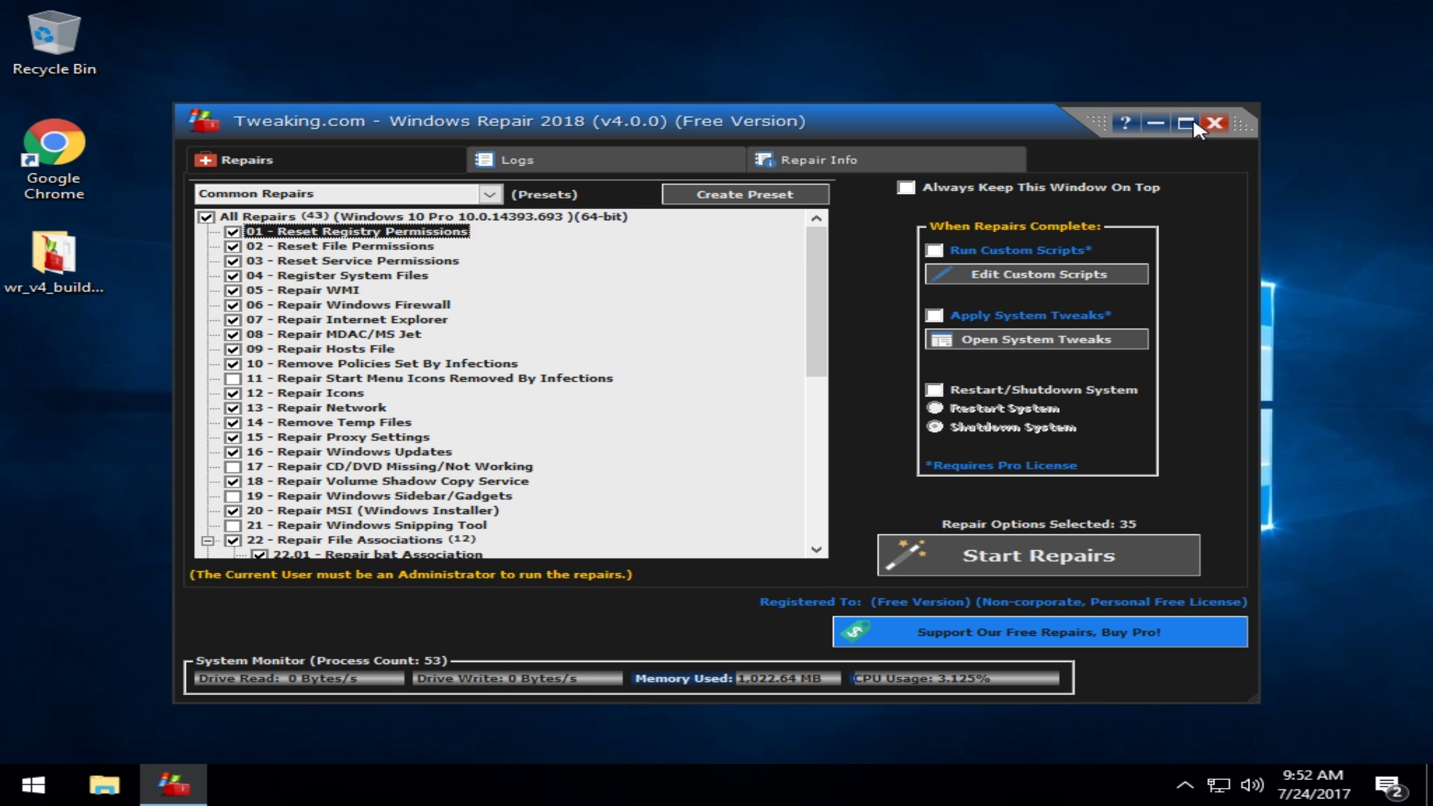
Load the Windows Updates preset with 01 - Reset Registry Permissions unchecked, leaving 8 selected
left_click(1213, 122)
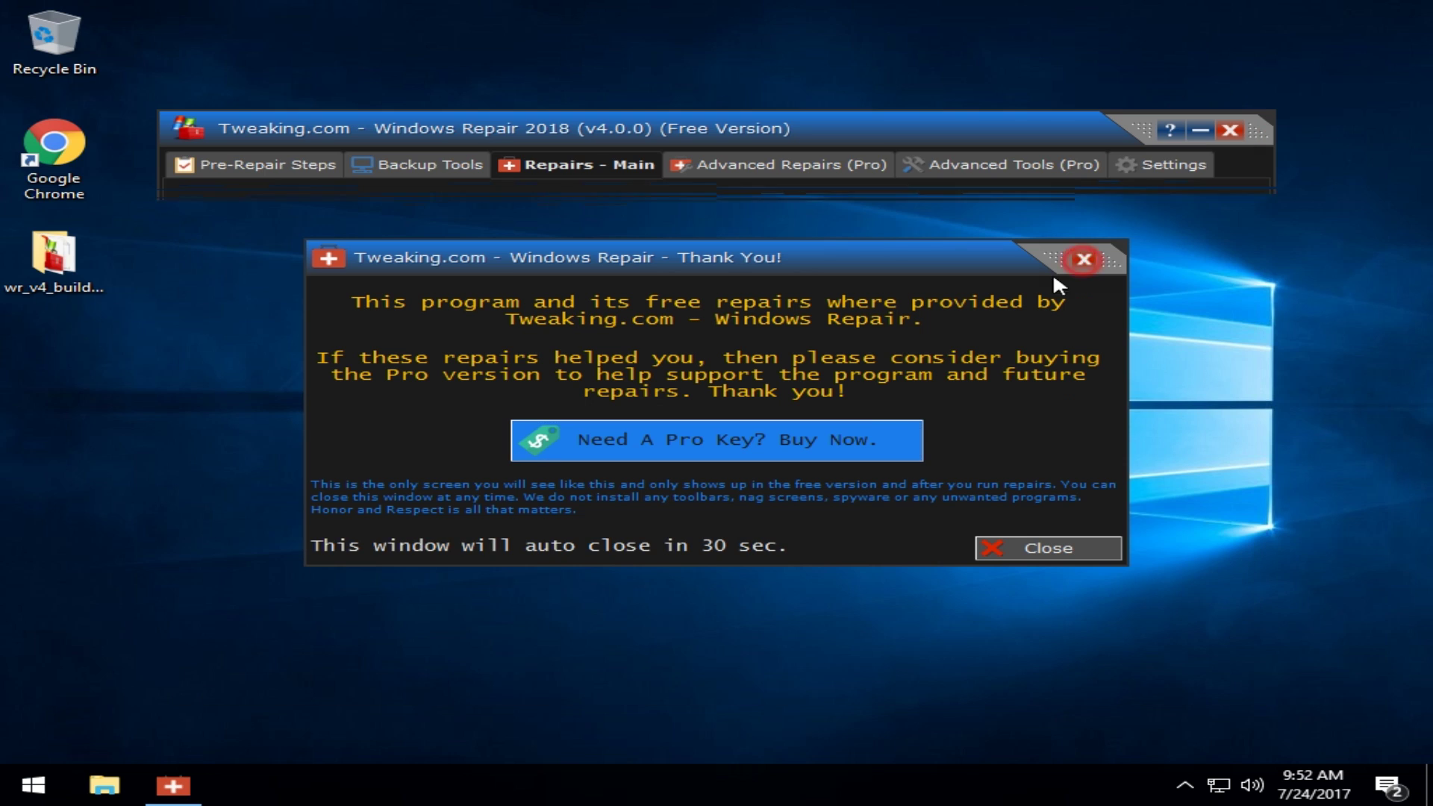
left_click(1080, 261)
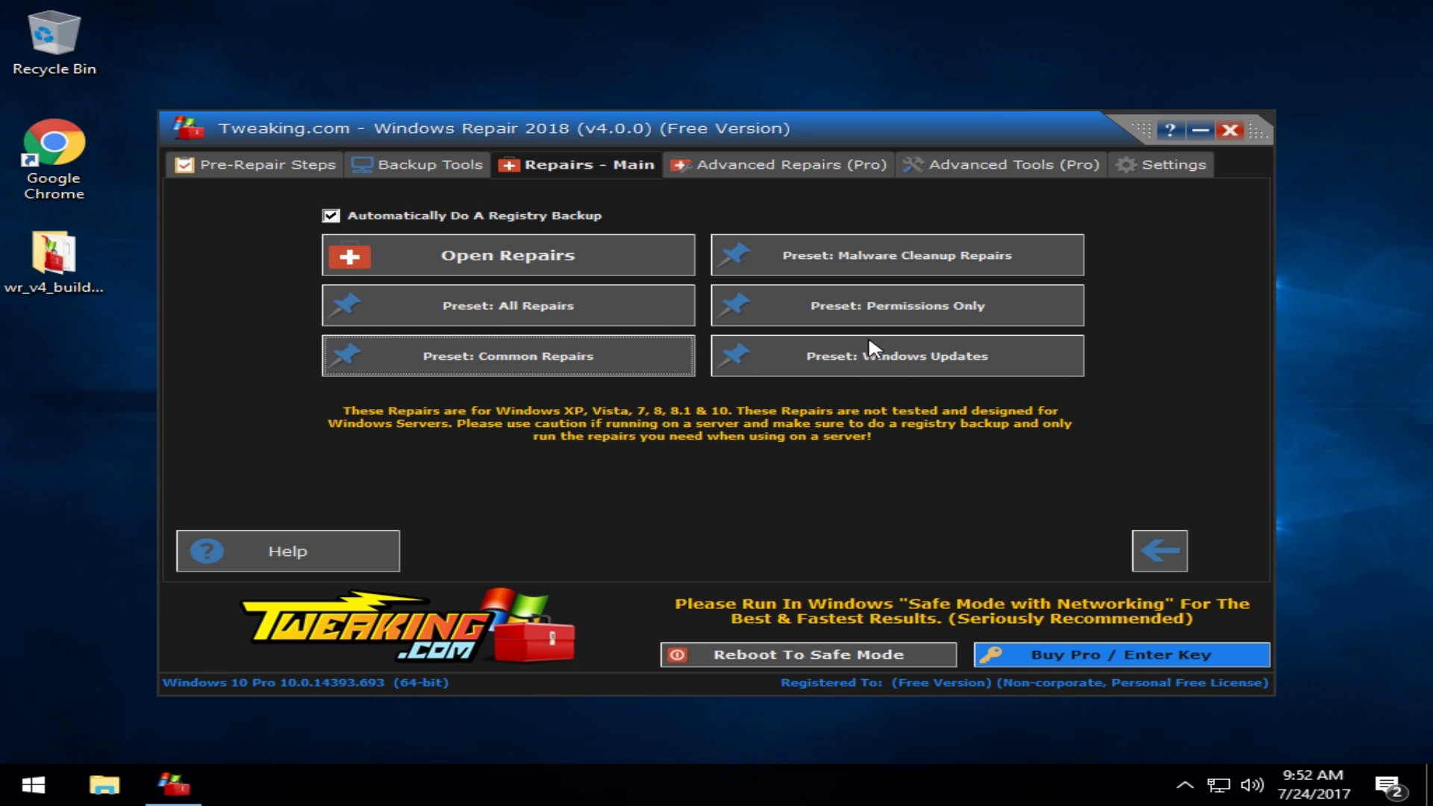
left_click(902, 361)
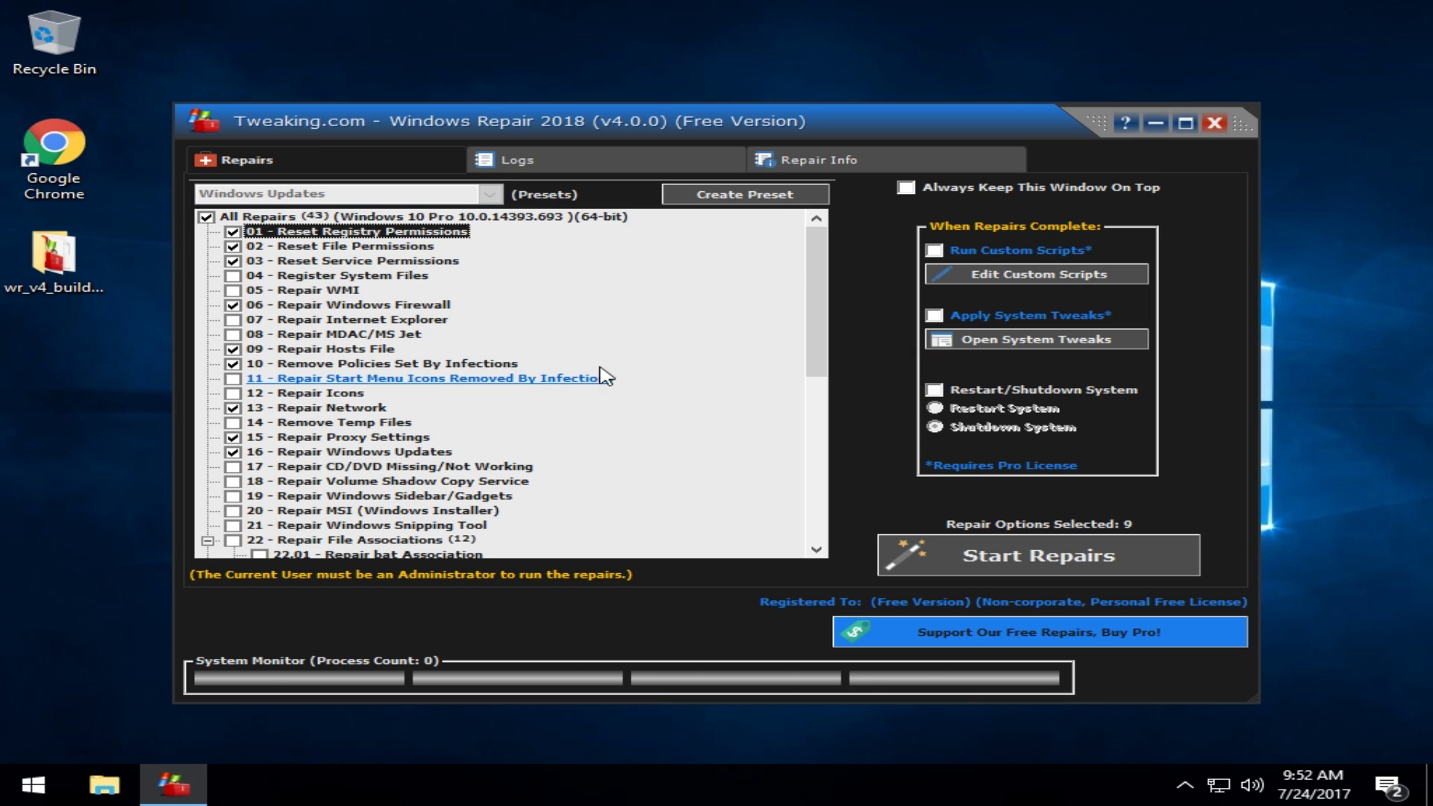
left_click(233, 232)
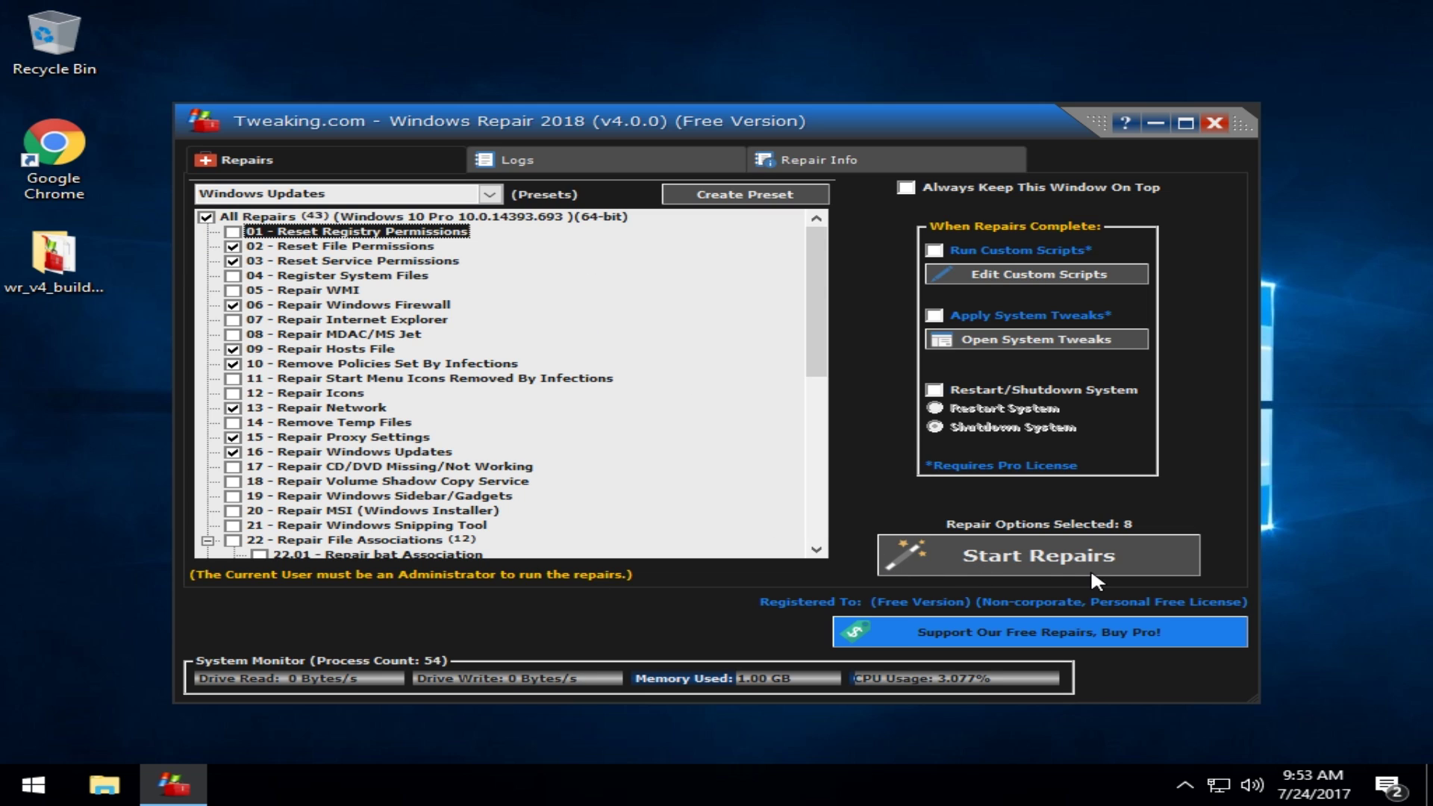
left_click(636, 157)
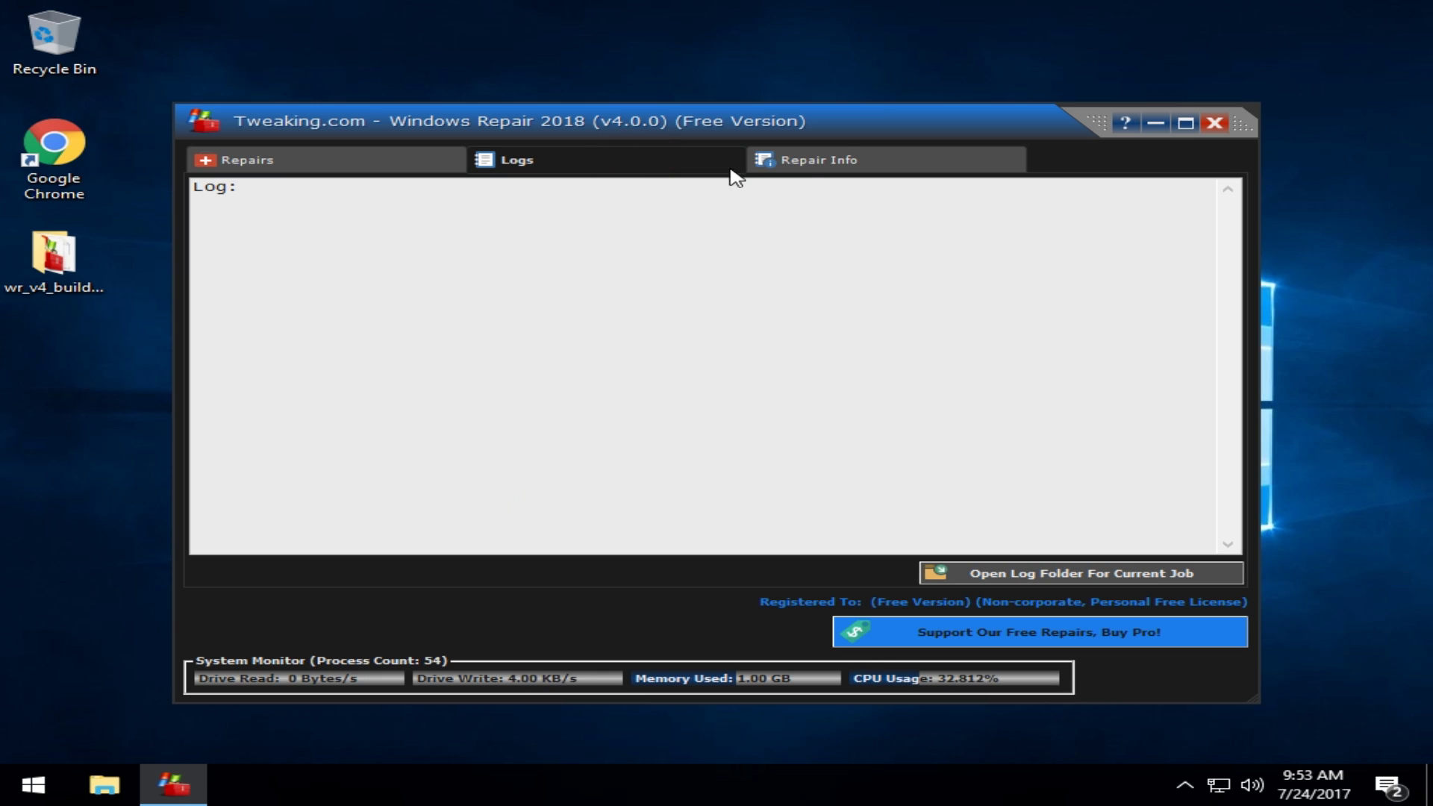
left_click(847, 151)
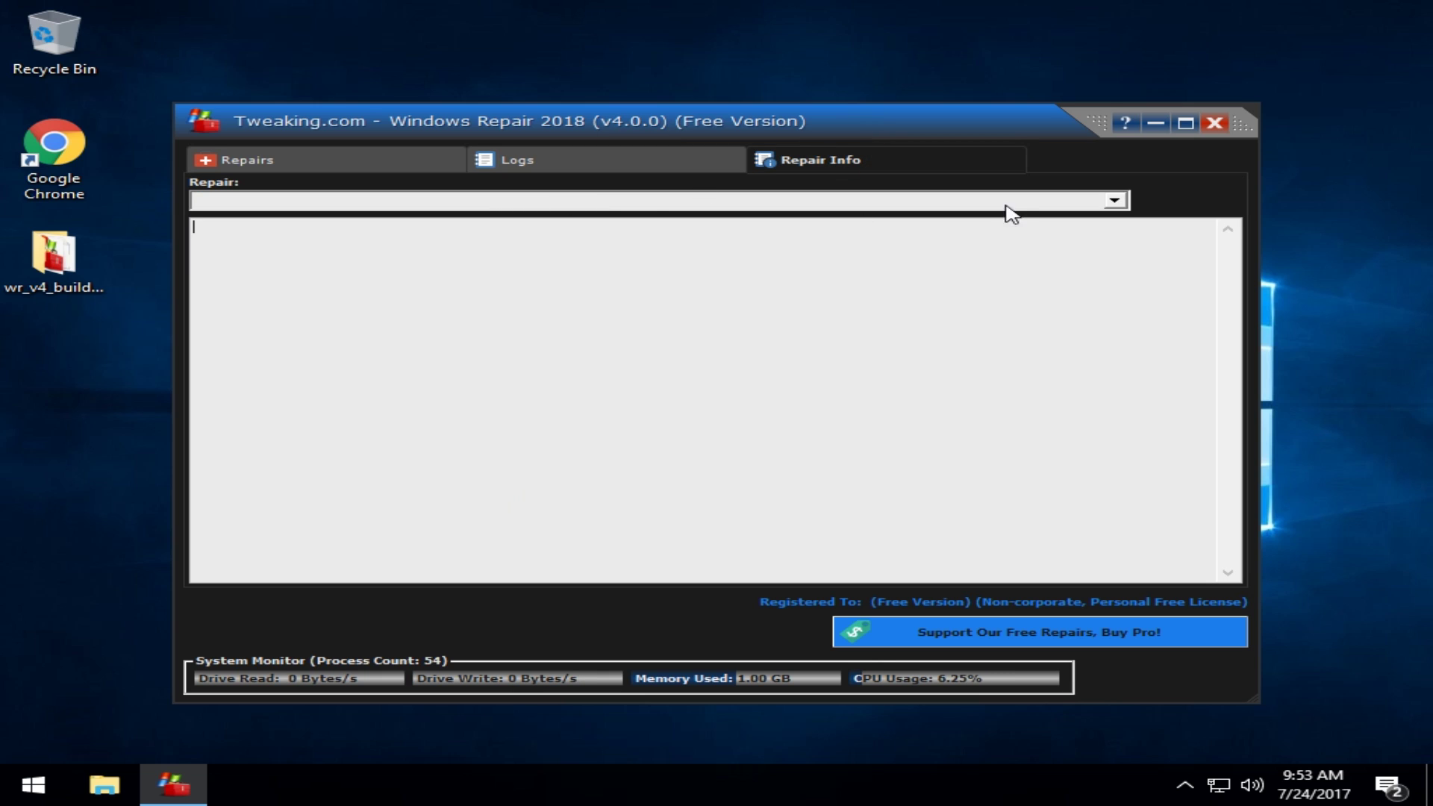
left_click(1116, 202)
left_click(1127, 201)
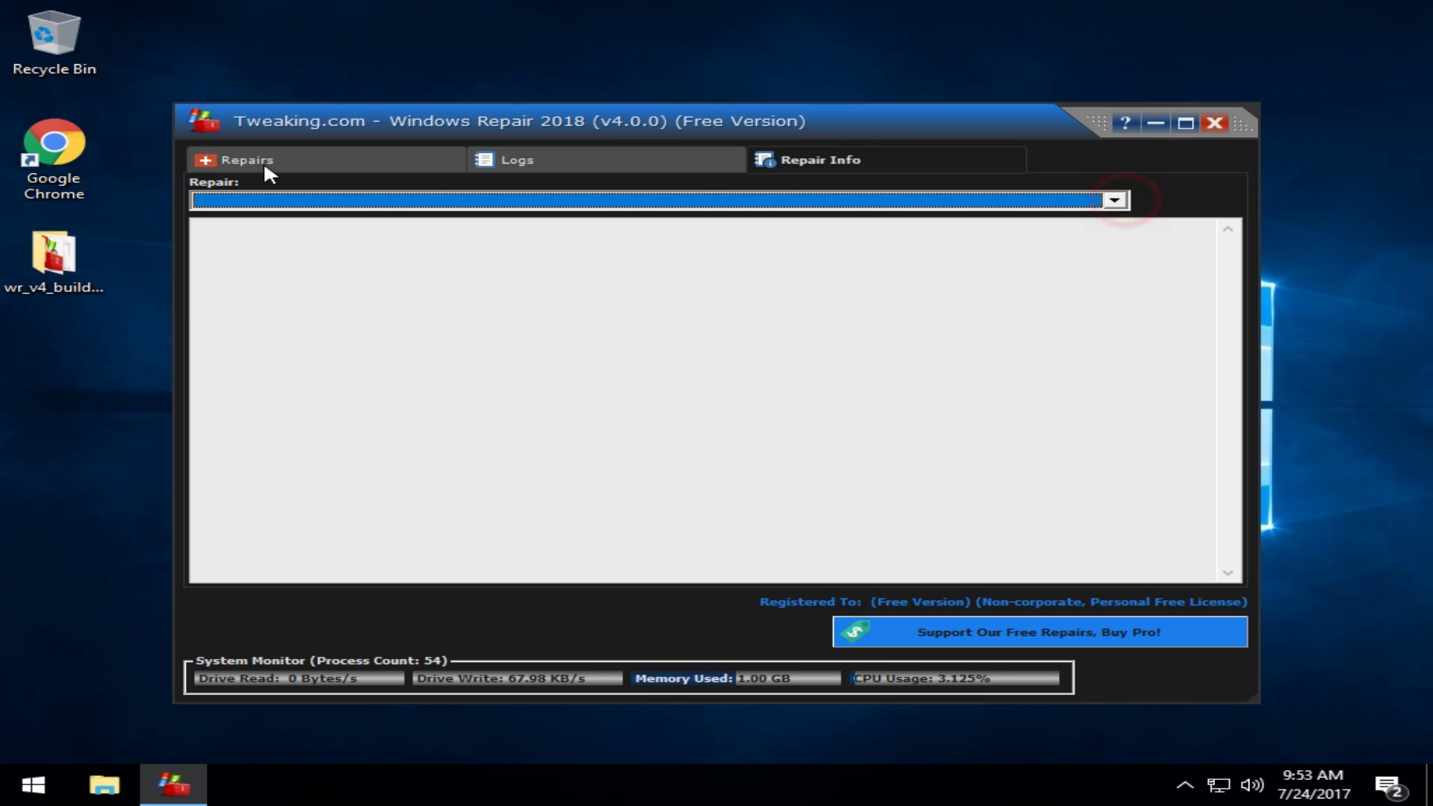
left_click(276, 163)
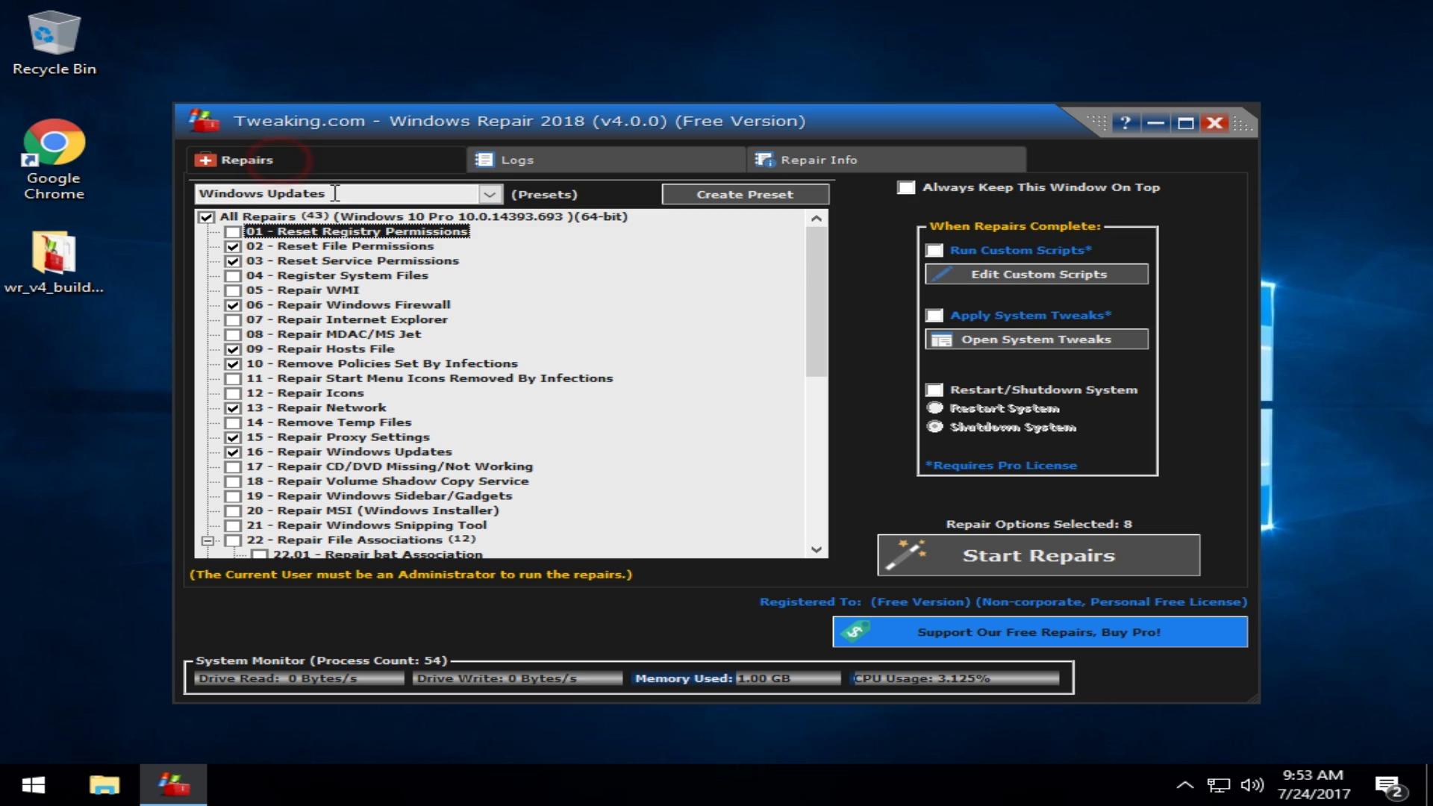
left_click(1013, 564)
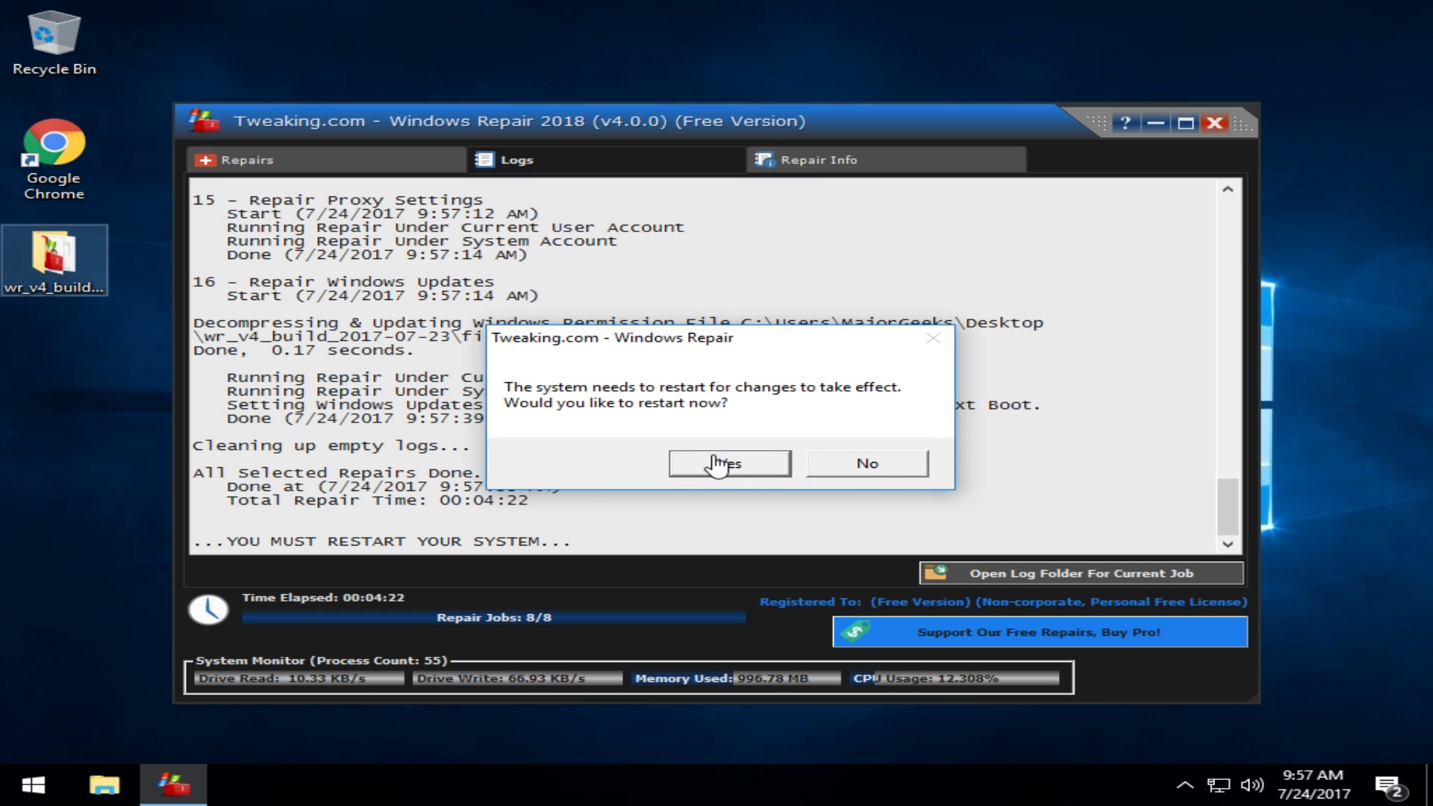
Decline the restart, close the repair windows, and reload the Windows Updates preset with 9 repairs
left_click(891, 470)
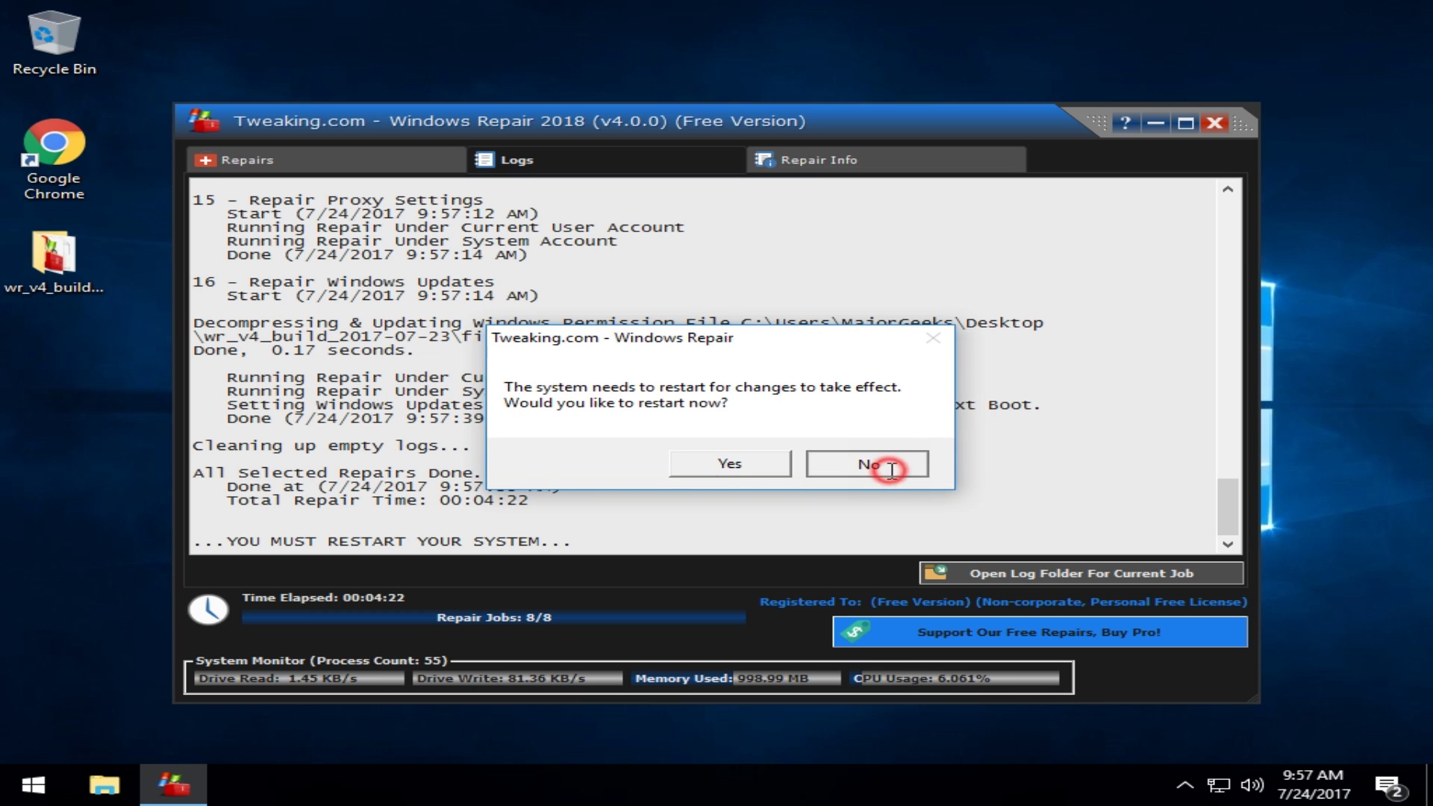
left_click(1216, 124)
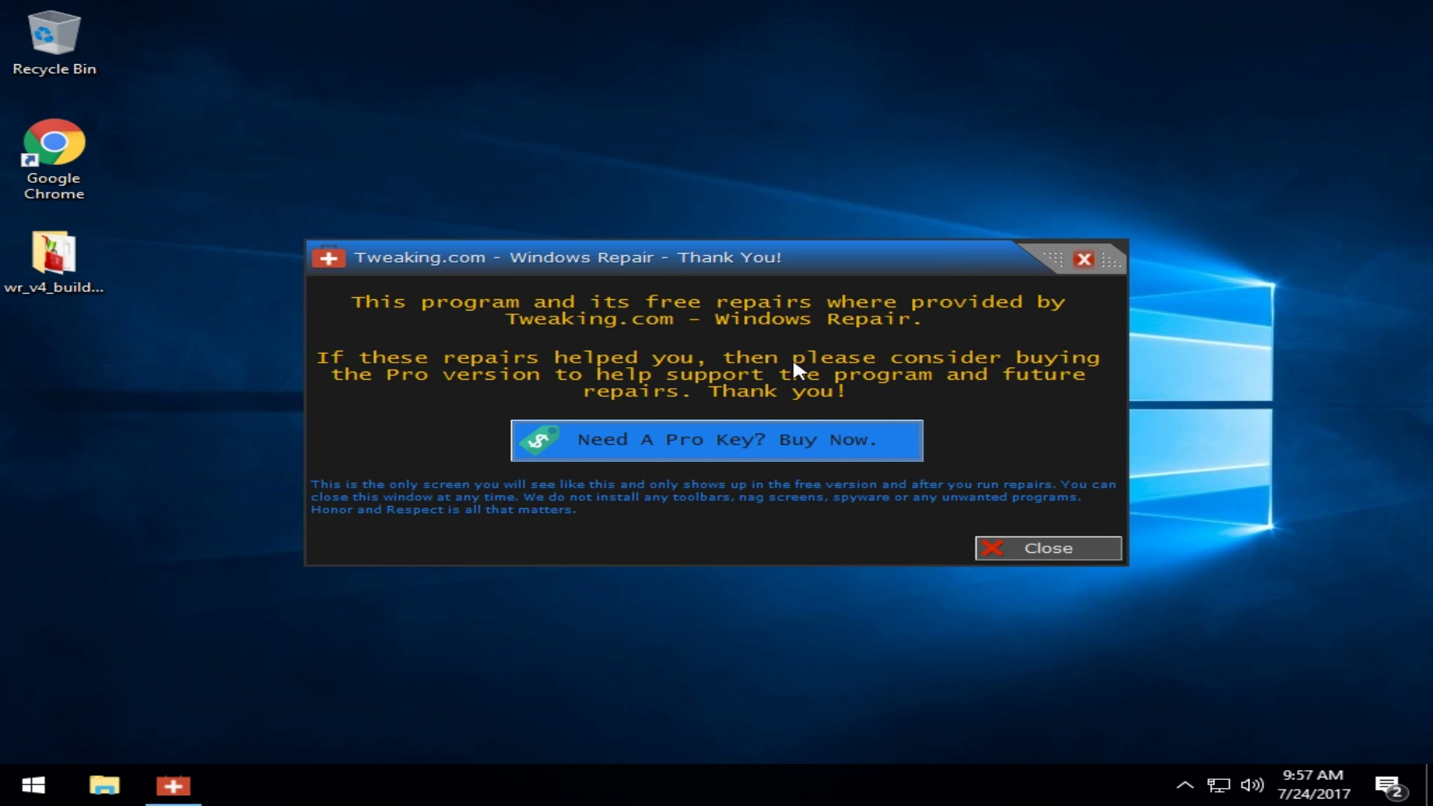
left_click(1090, 255)
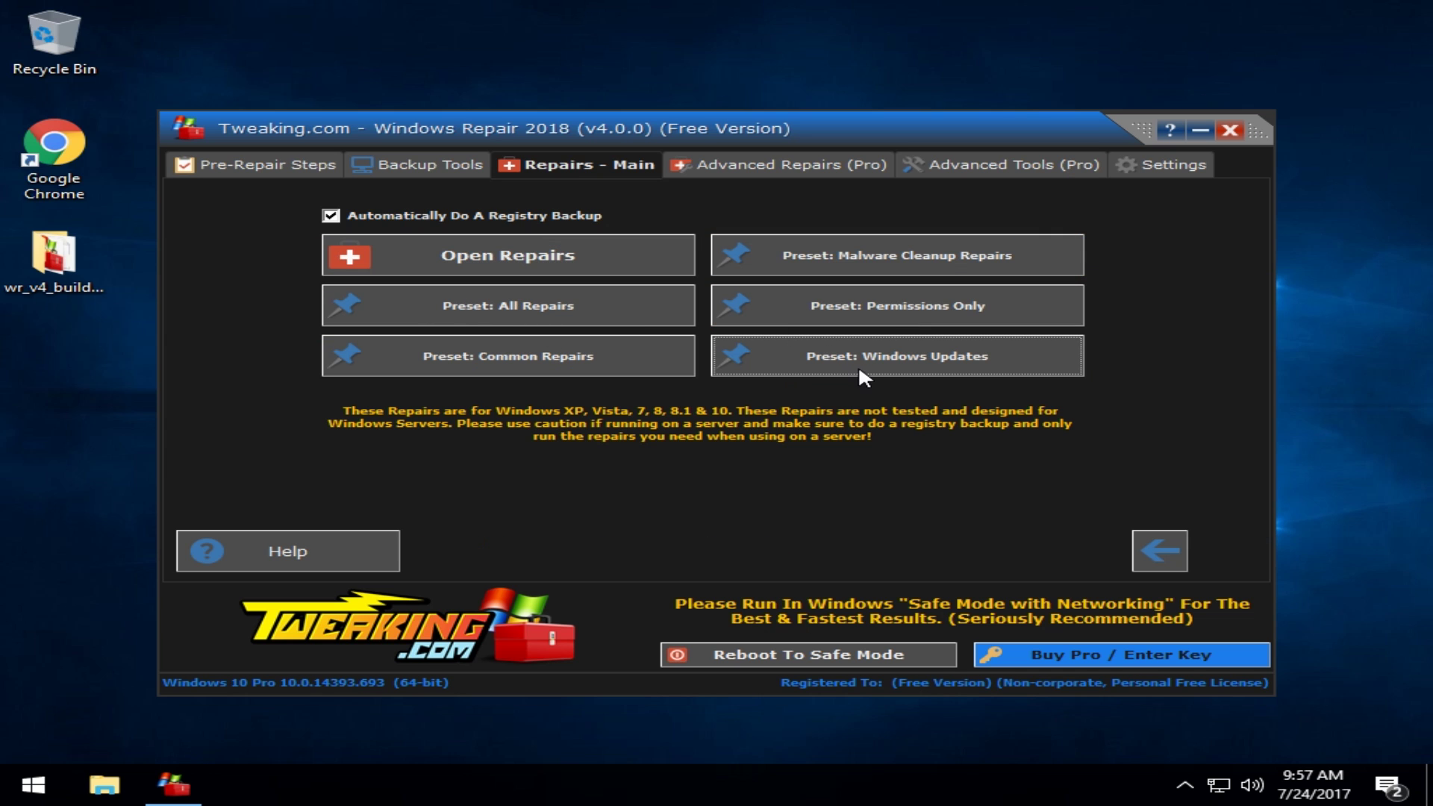
left_click(867, 350)
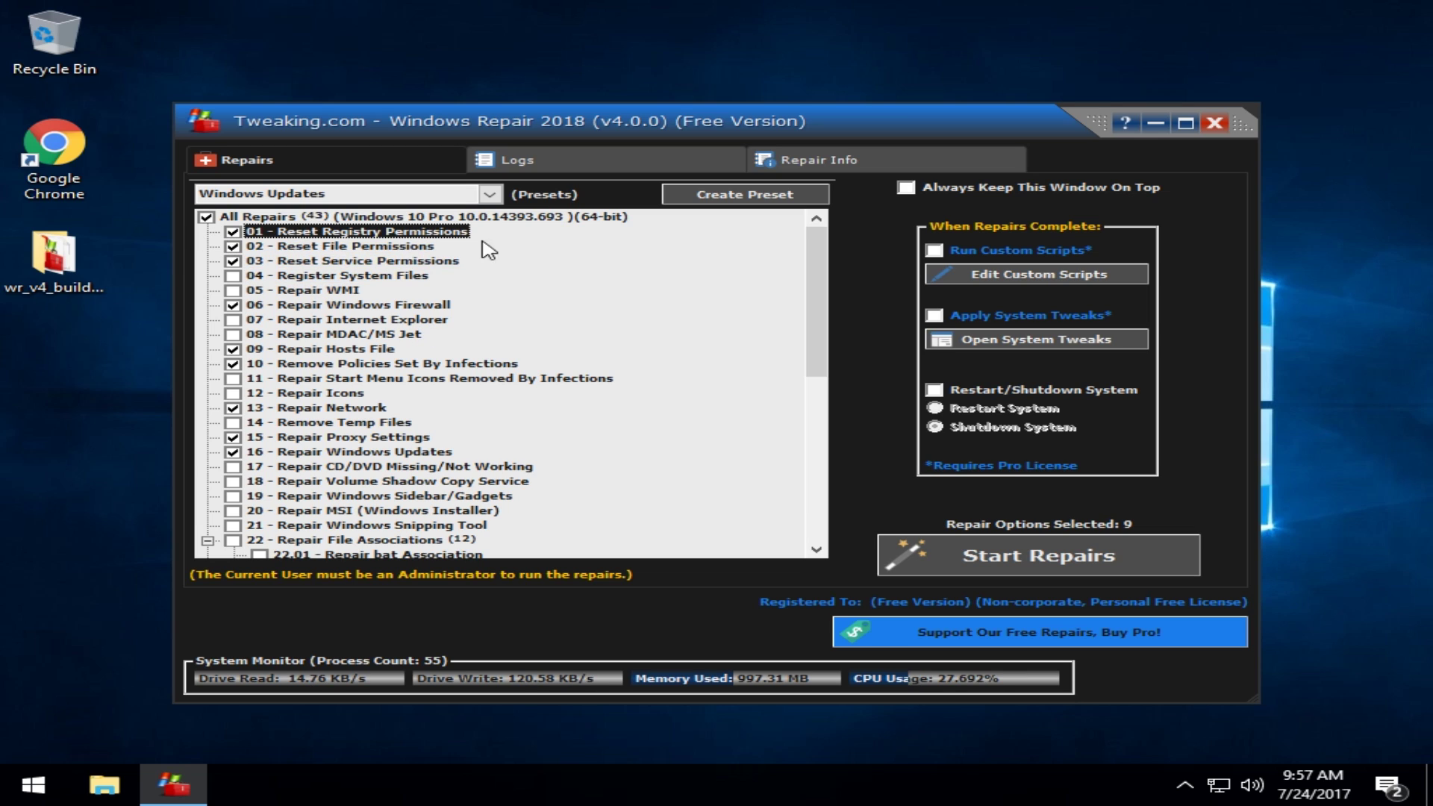
Untick the Registry, File and Service Permissions, Windows Firewall and Hosts File repairs; tick Repair Internet Explorer
left_click(233, 232)
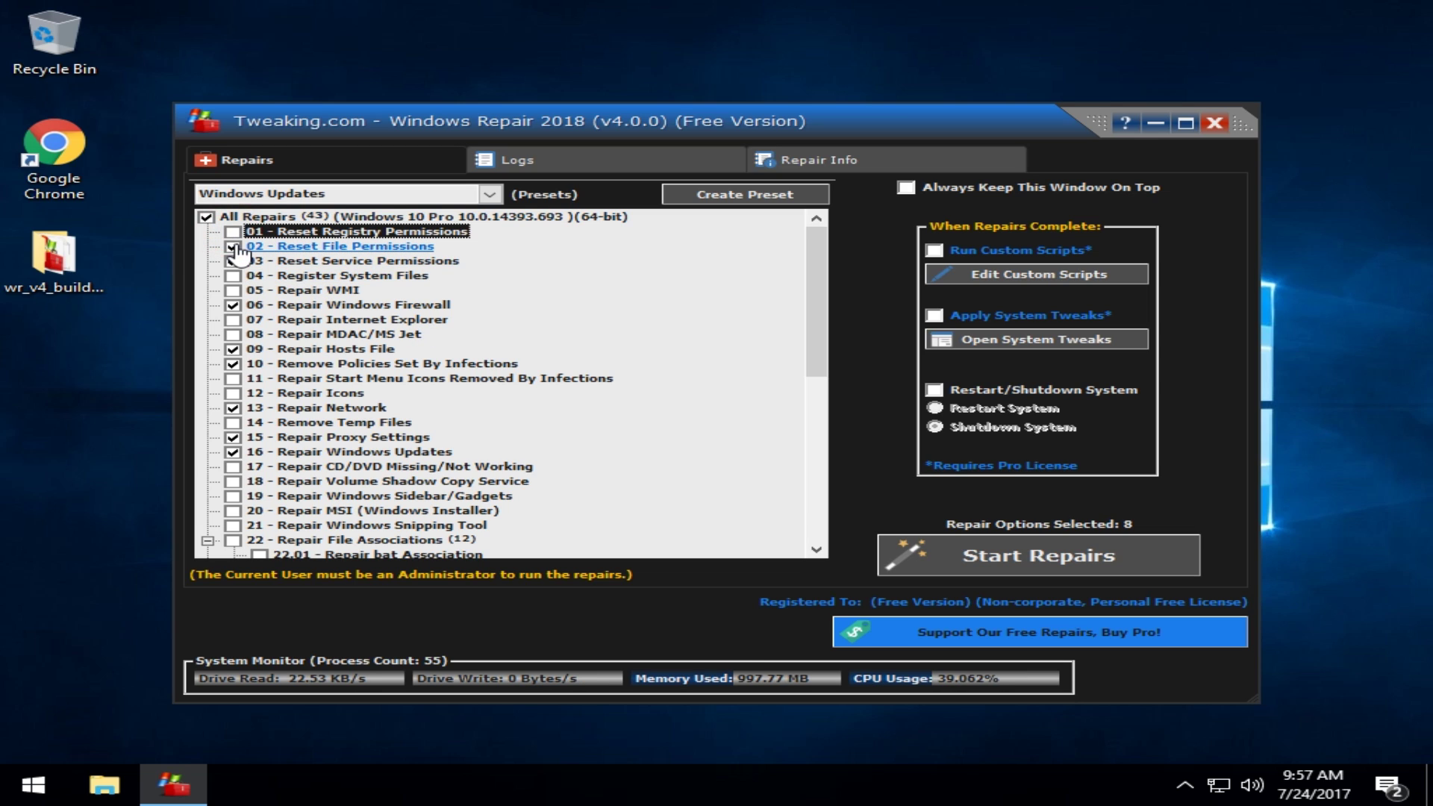
left_click(233, 247)
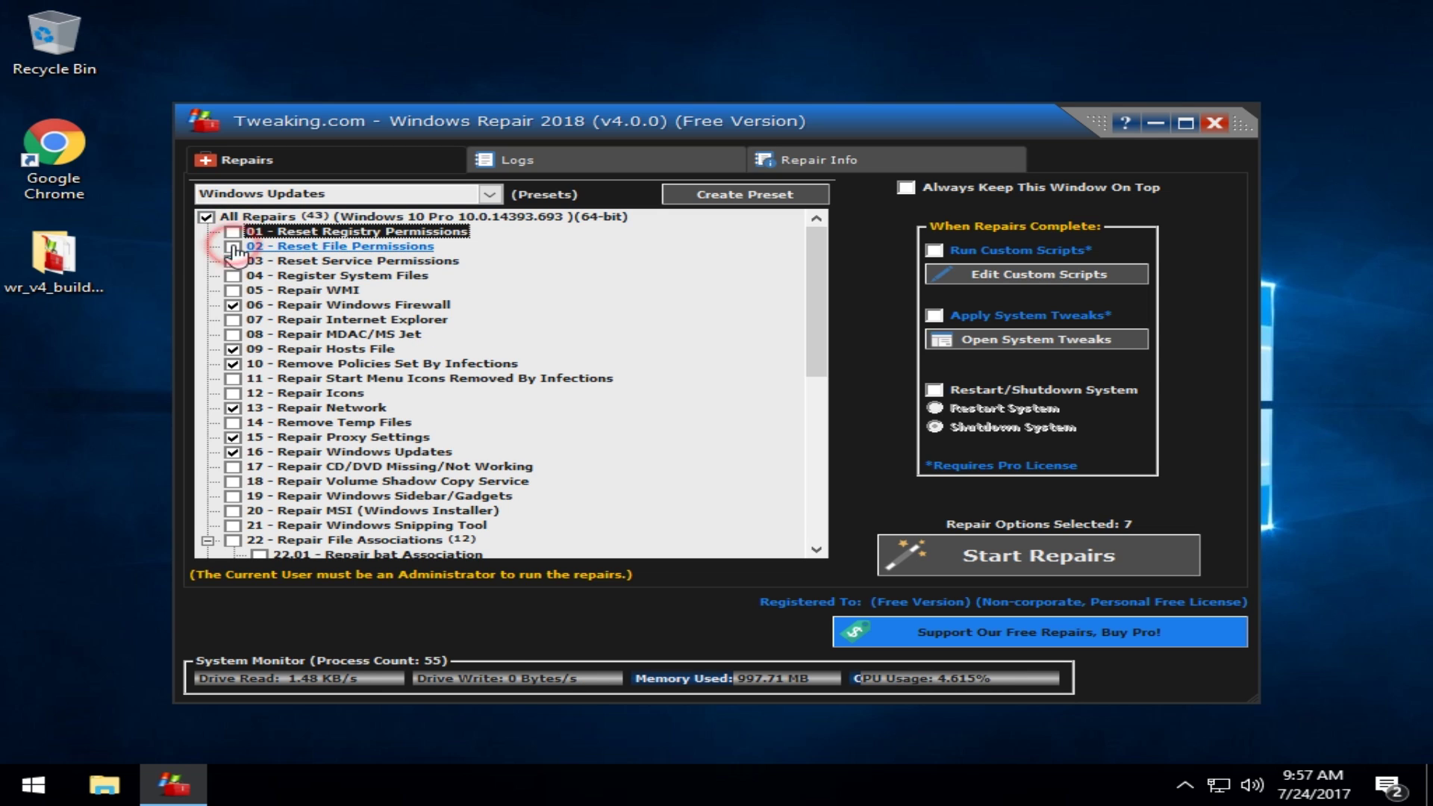
left_click(232, 262)
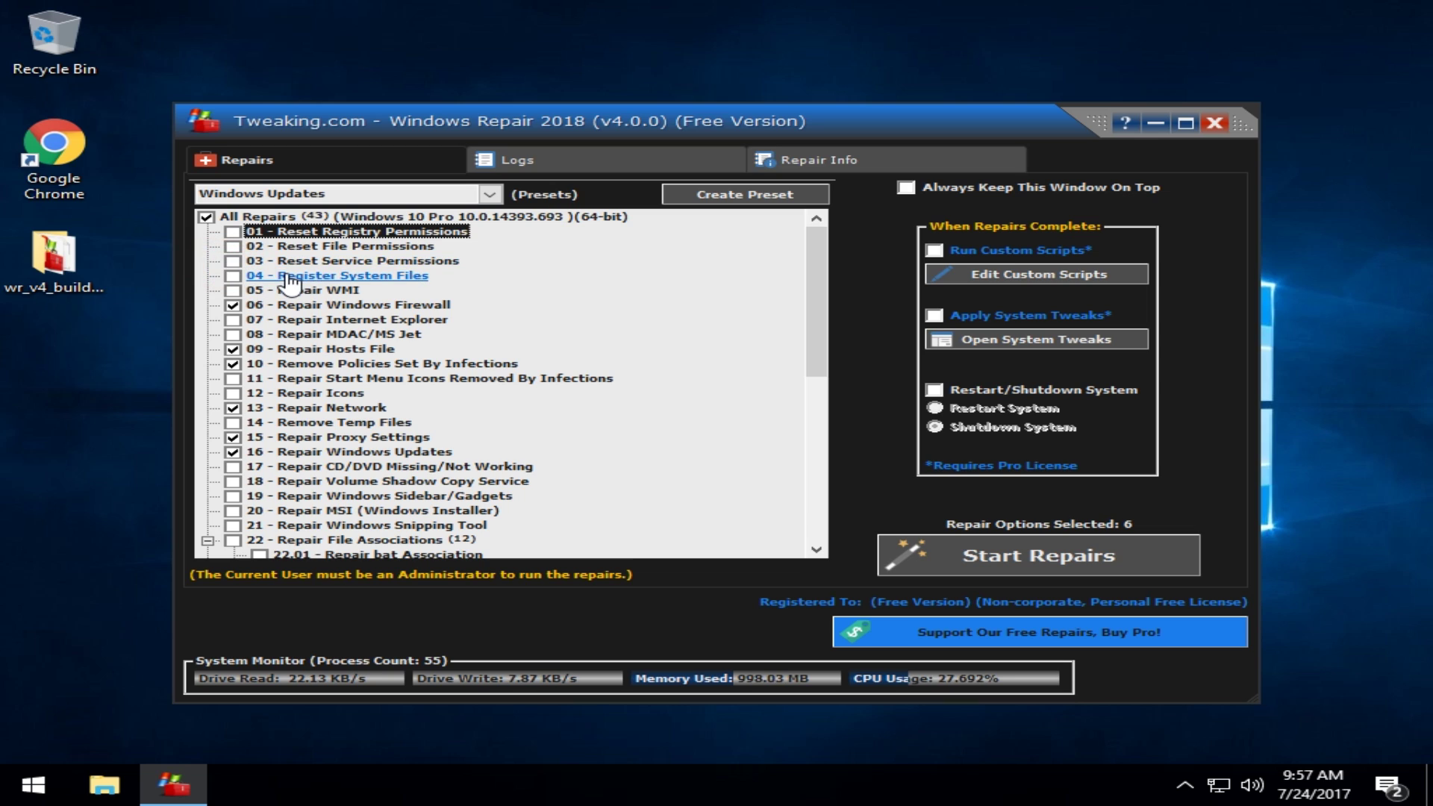
left_click(233, 305)
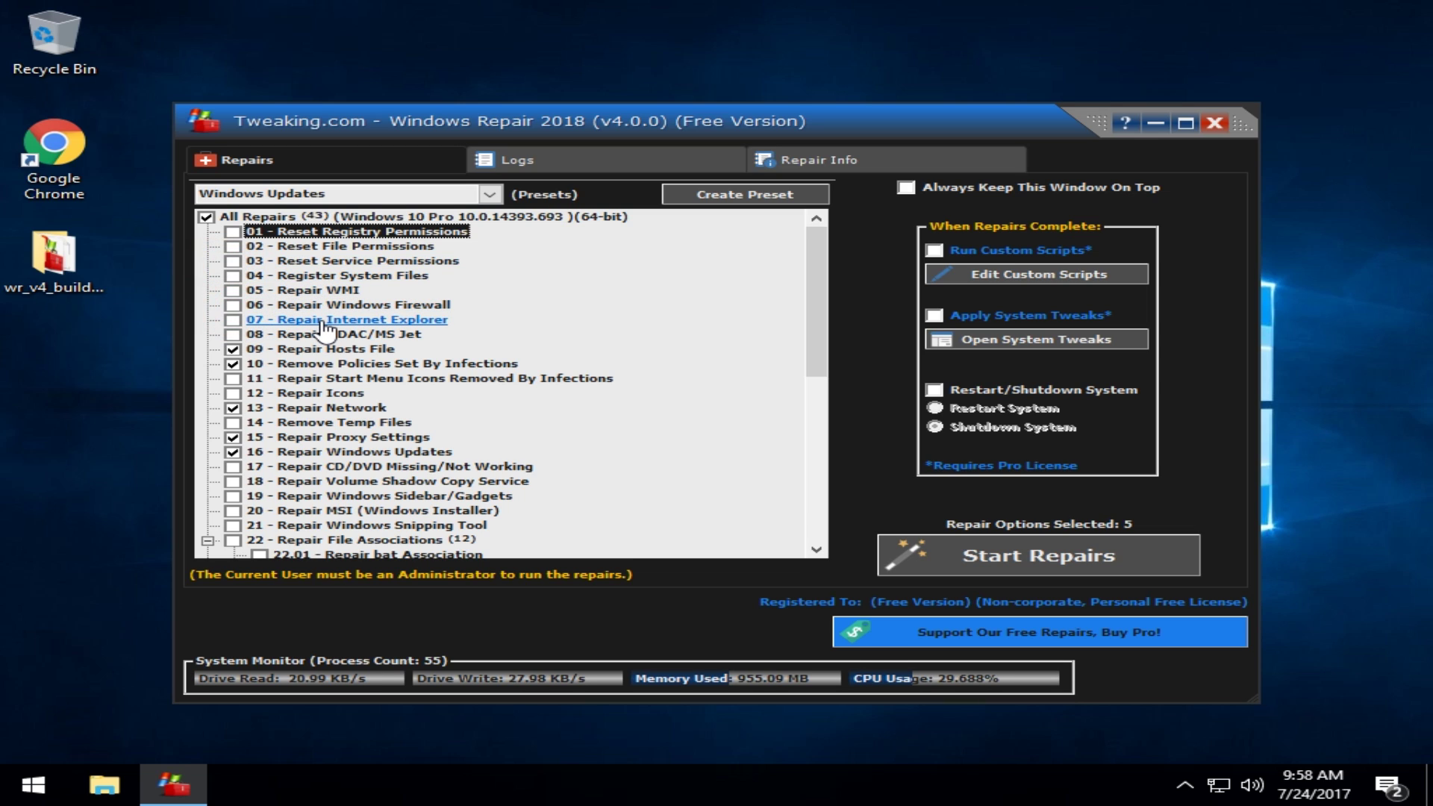
left_click(233, 319)
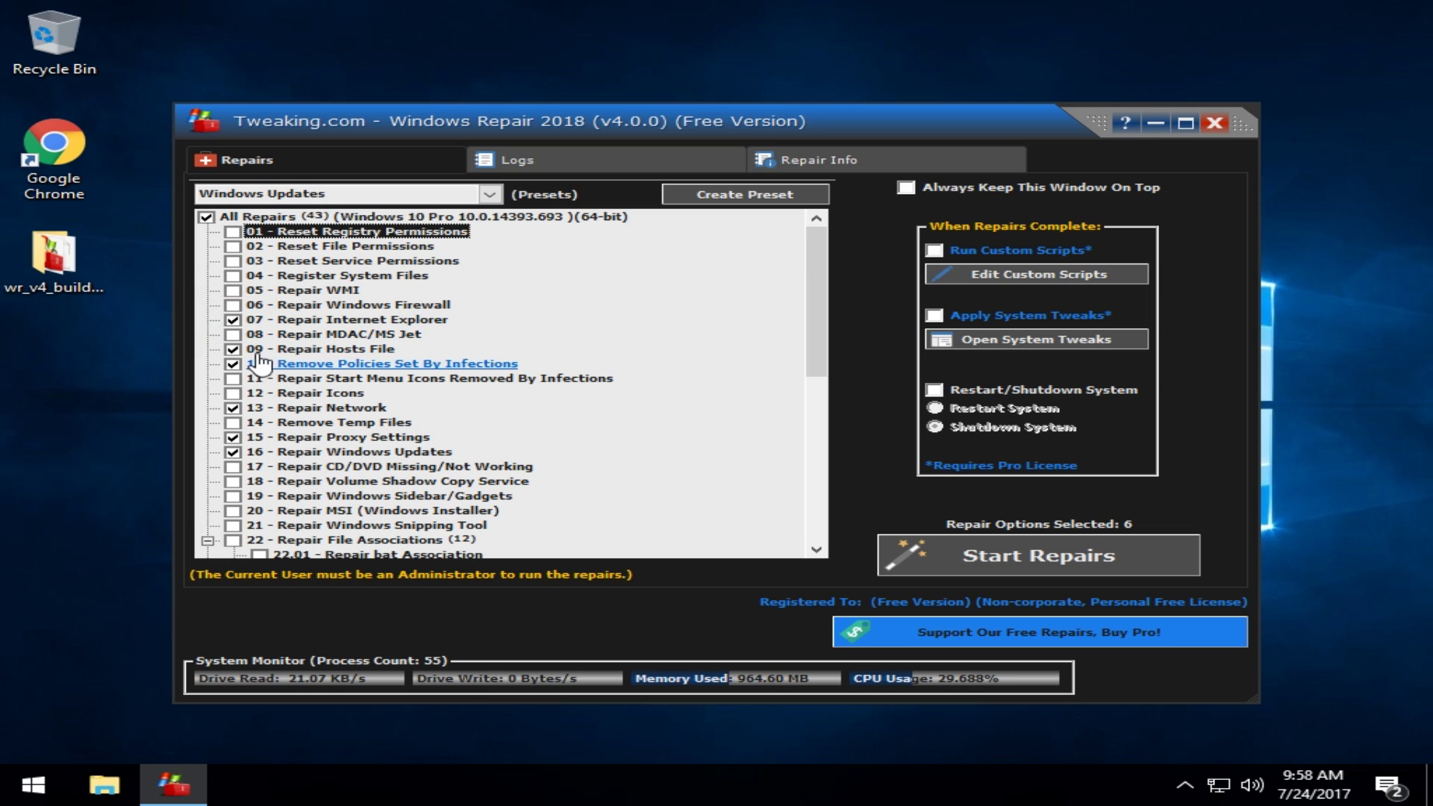
left_click(232, 349)
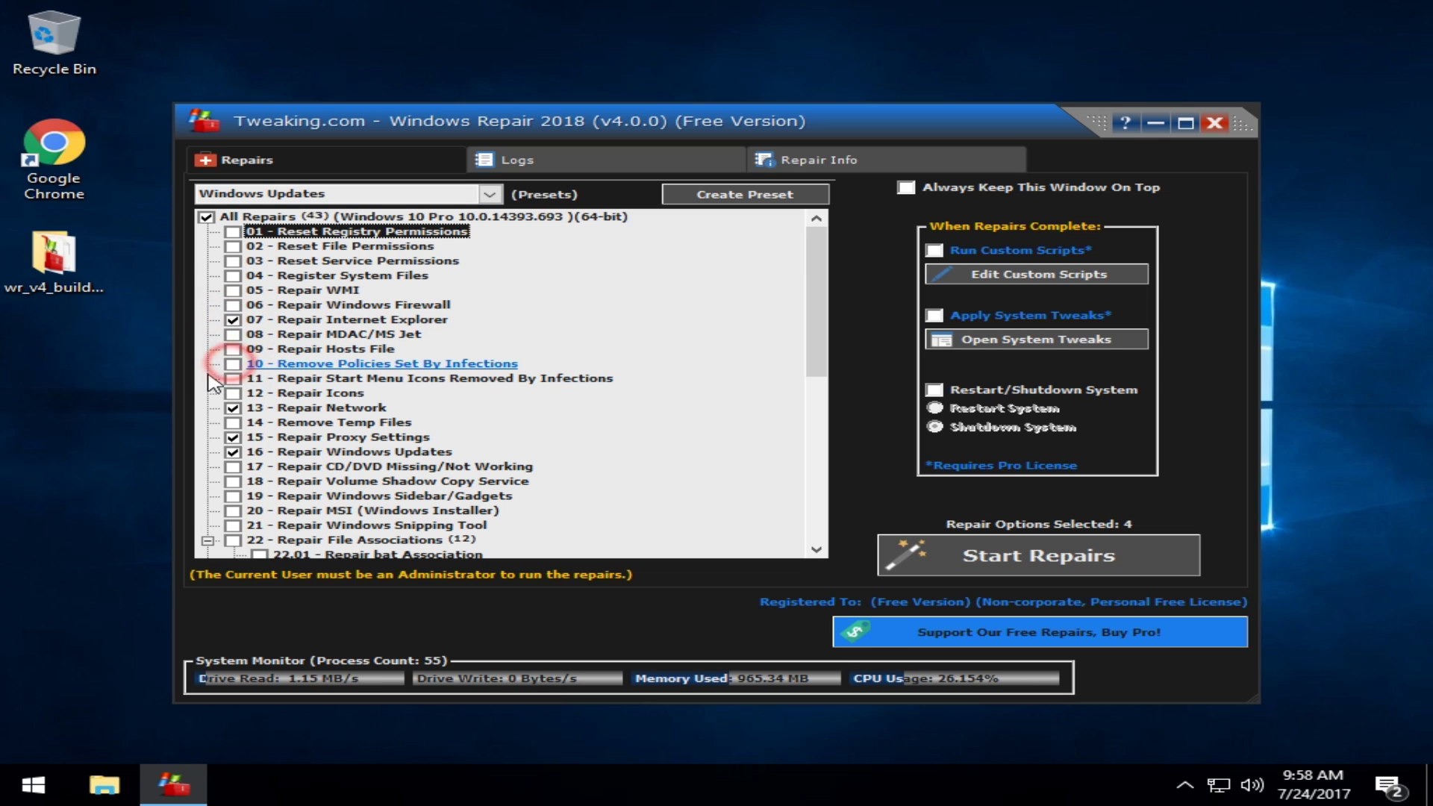
Uncheck item 11, Repair Network, Repair Proxy Settings and Repair Windows Updates further down the list
left_click(233, 379)
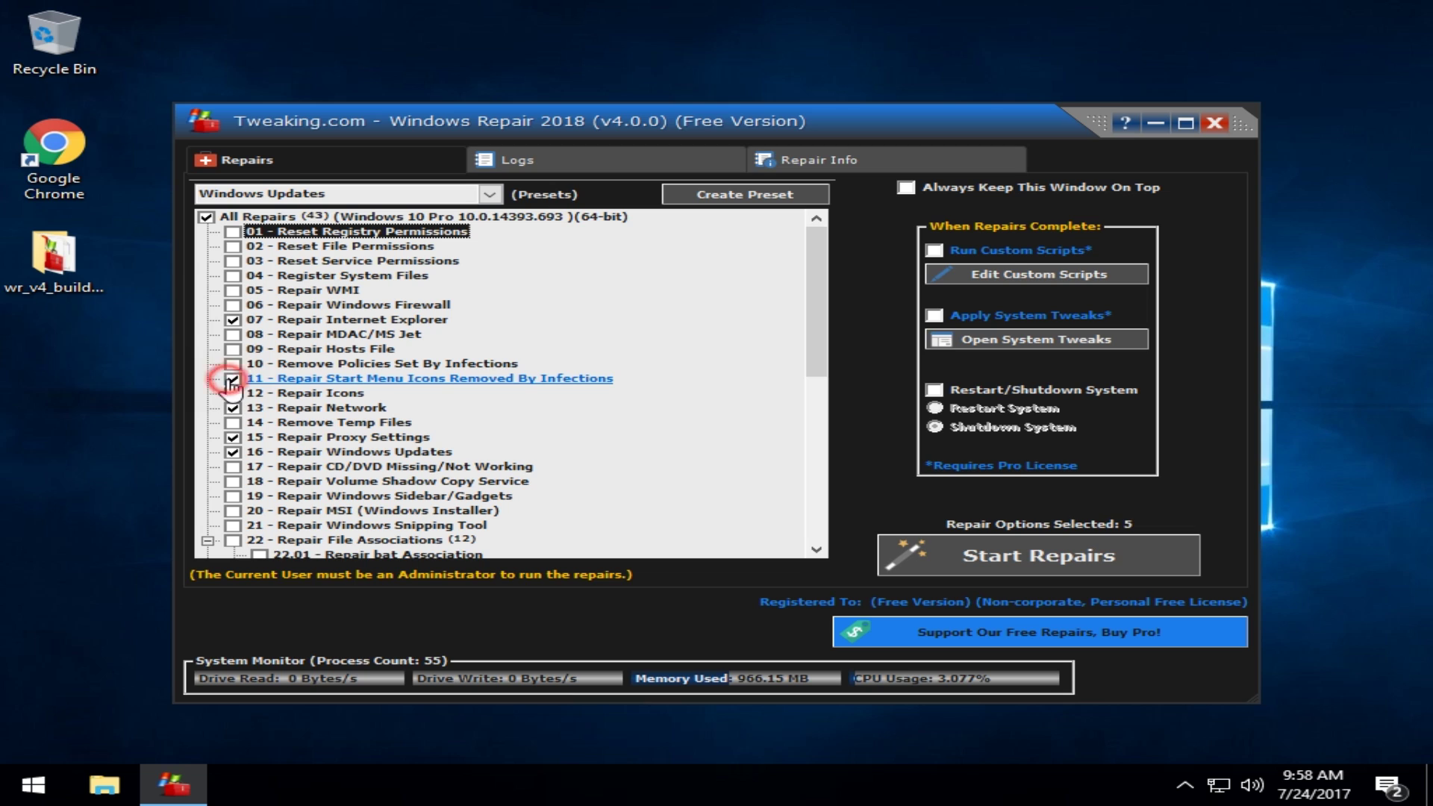
scroll(256, 426, "down", 1)
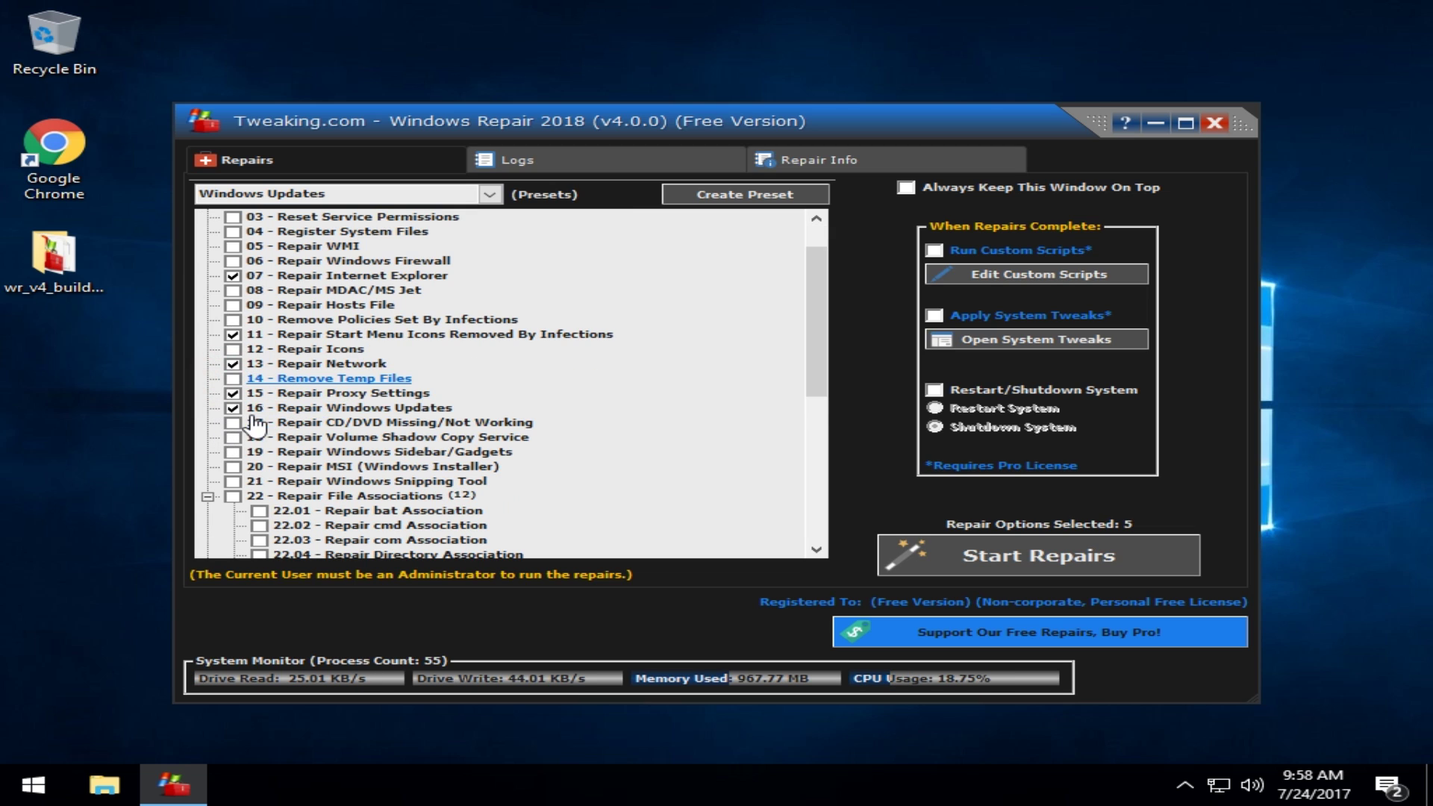
left_click(233, 335)
left_click(233, 364)
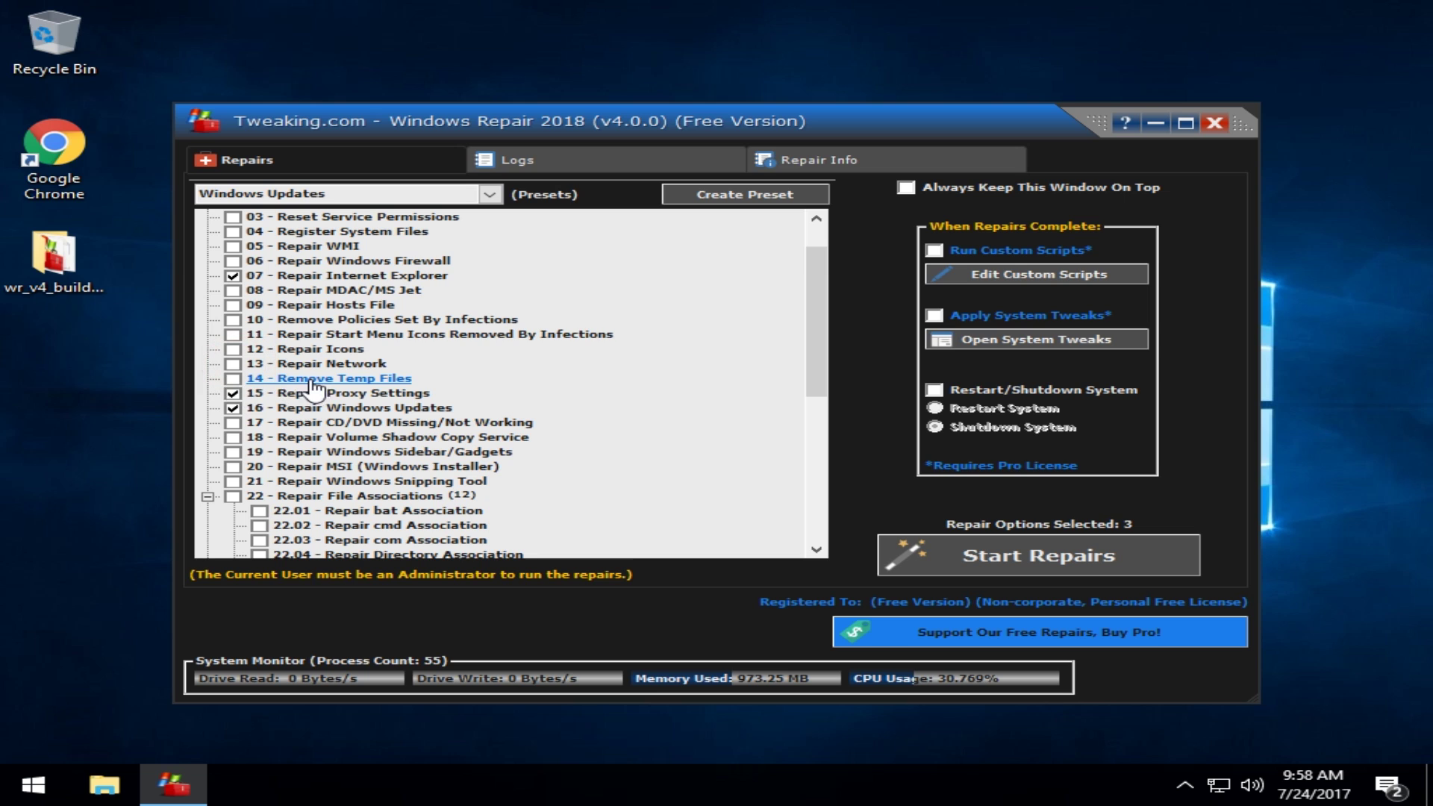
left_click(233, 394)
left_click(233, 407)
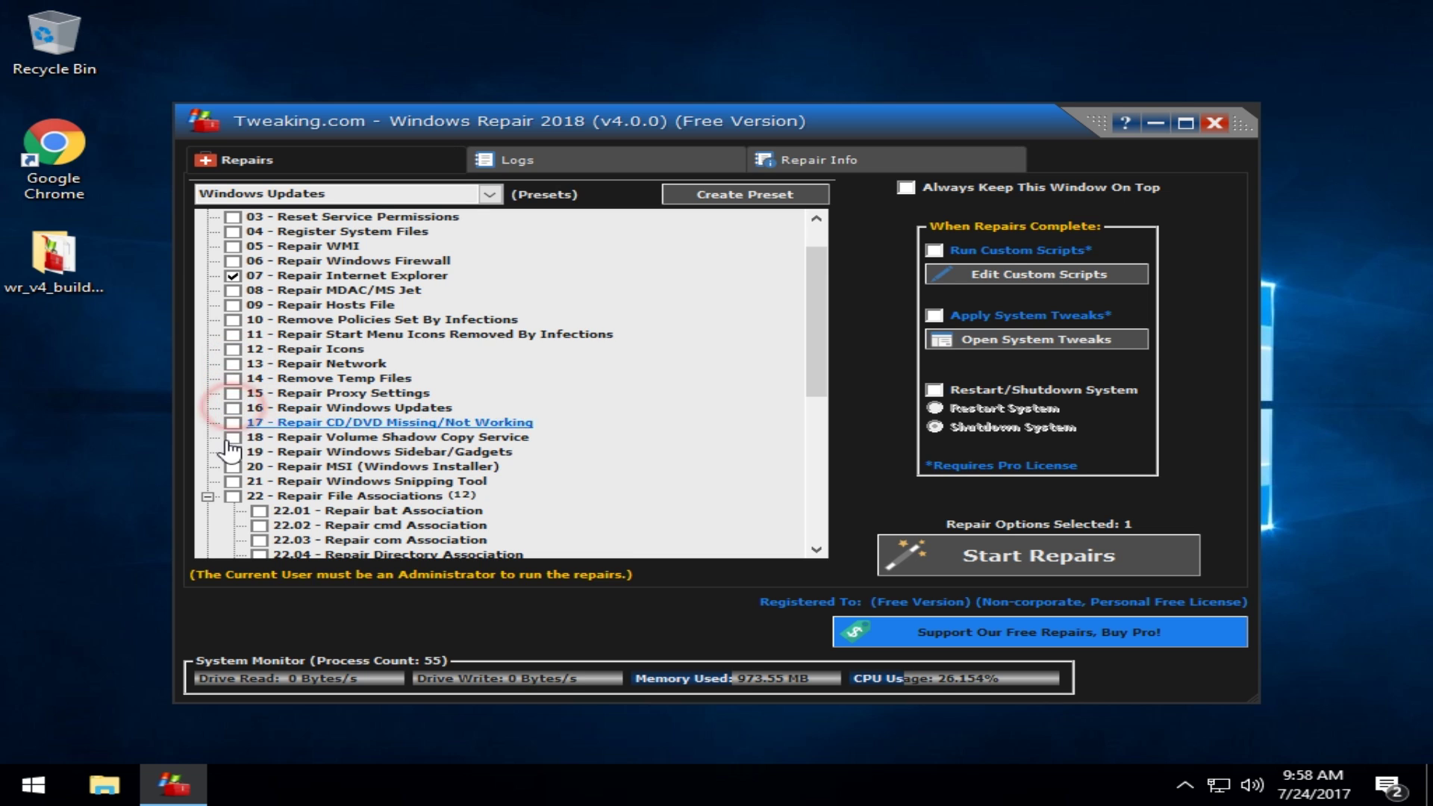
scroll(299, 478, "down", 7)
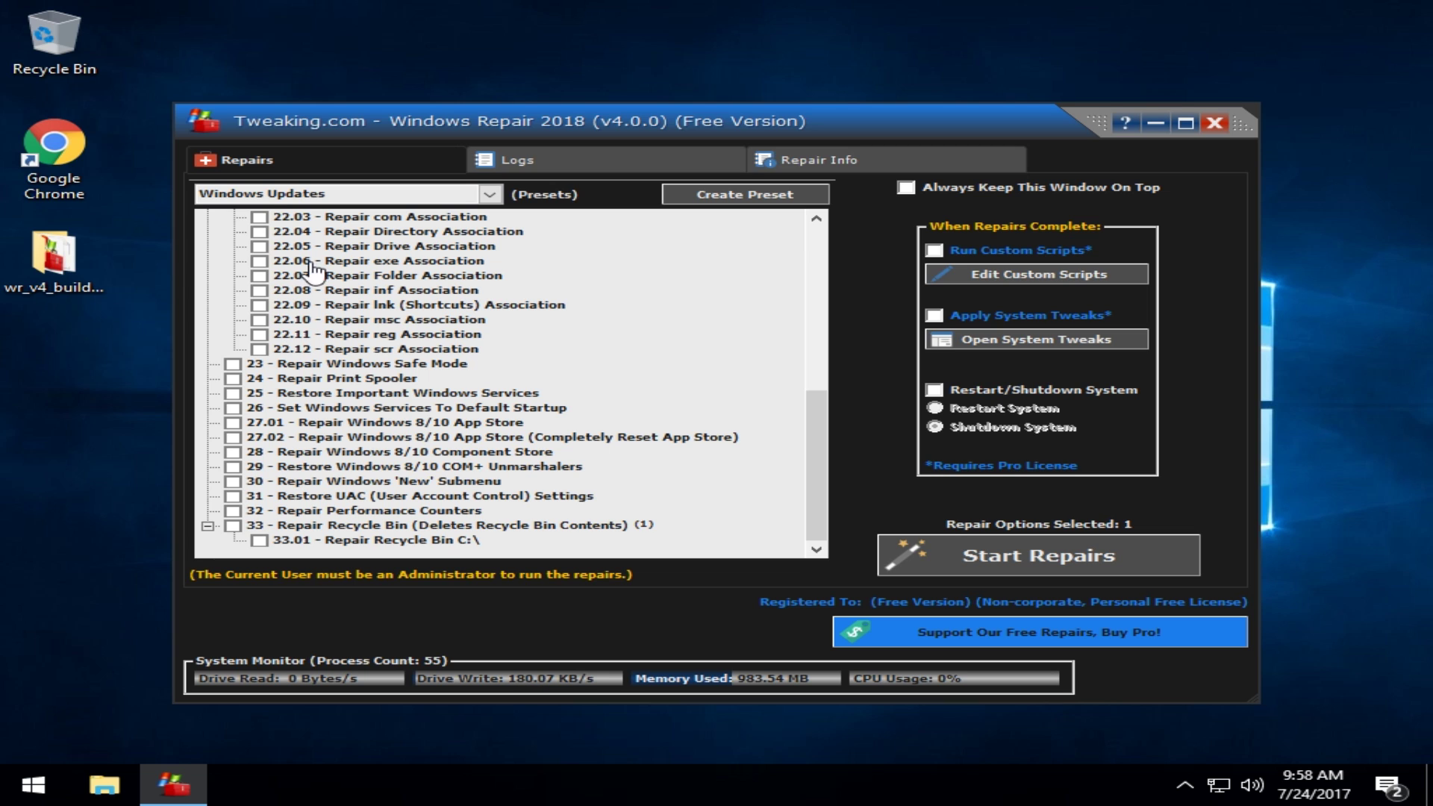
left_click(1215, 123)
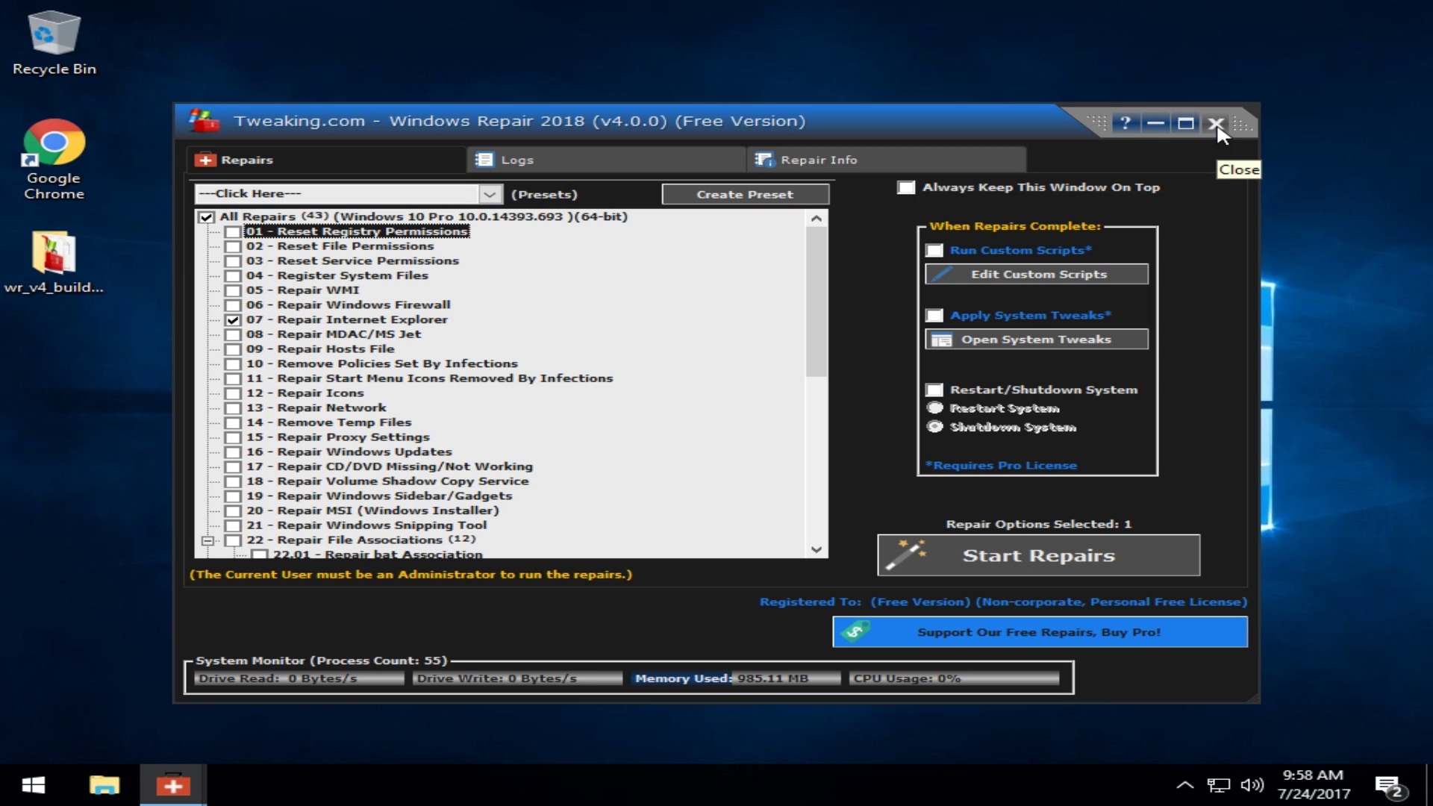
Close the repairs window and the Thank You message, returning to Pre-Repair Steps at Step 4 System File Check
left_click(1216, 124)
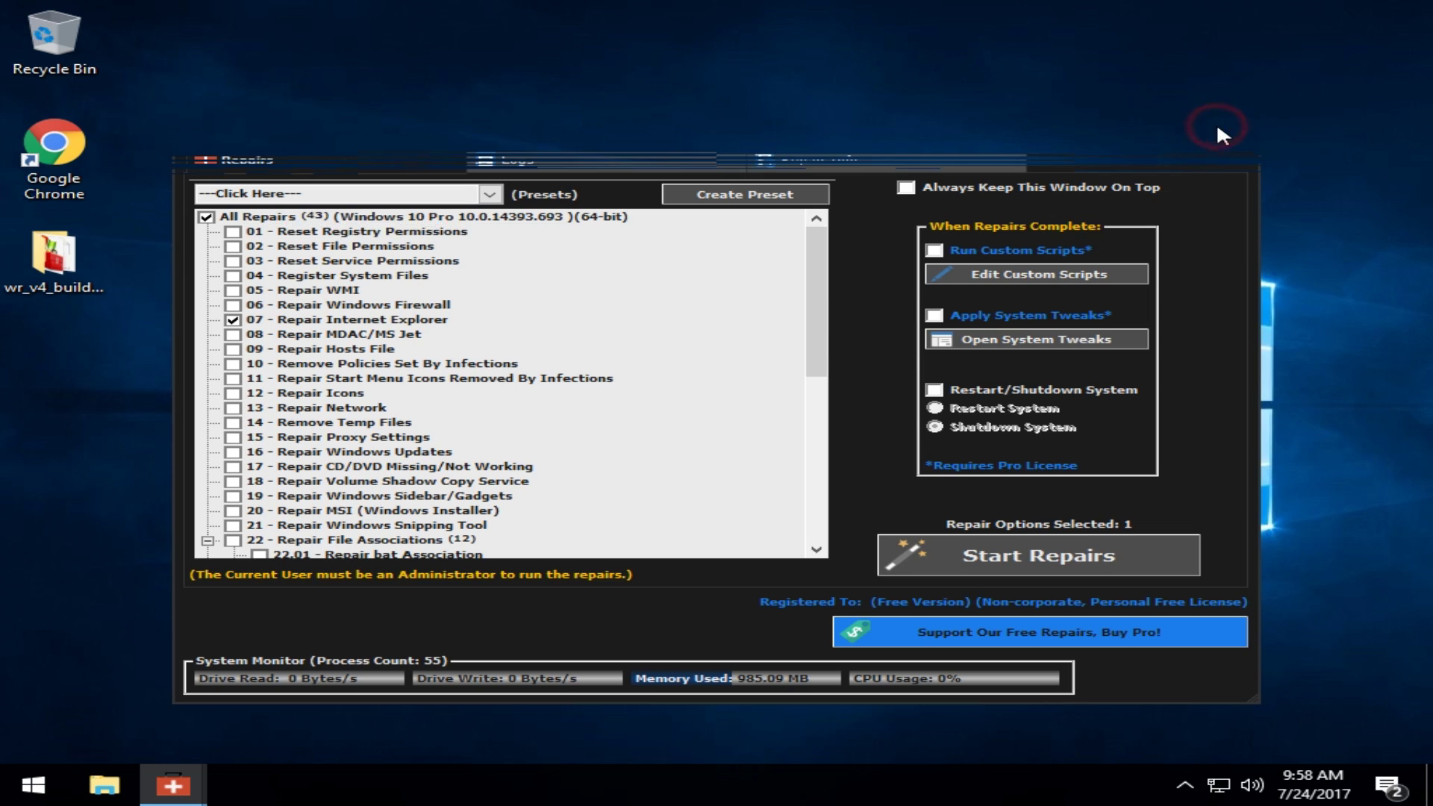
left_click(1083, 261)
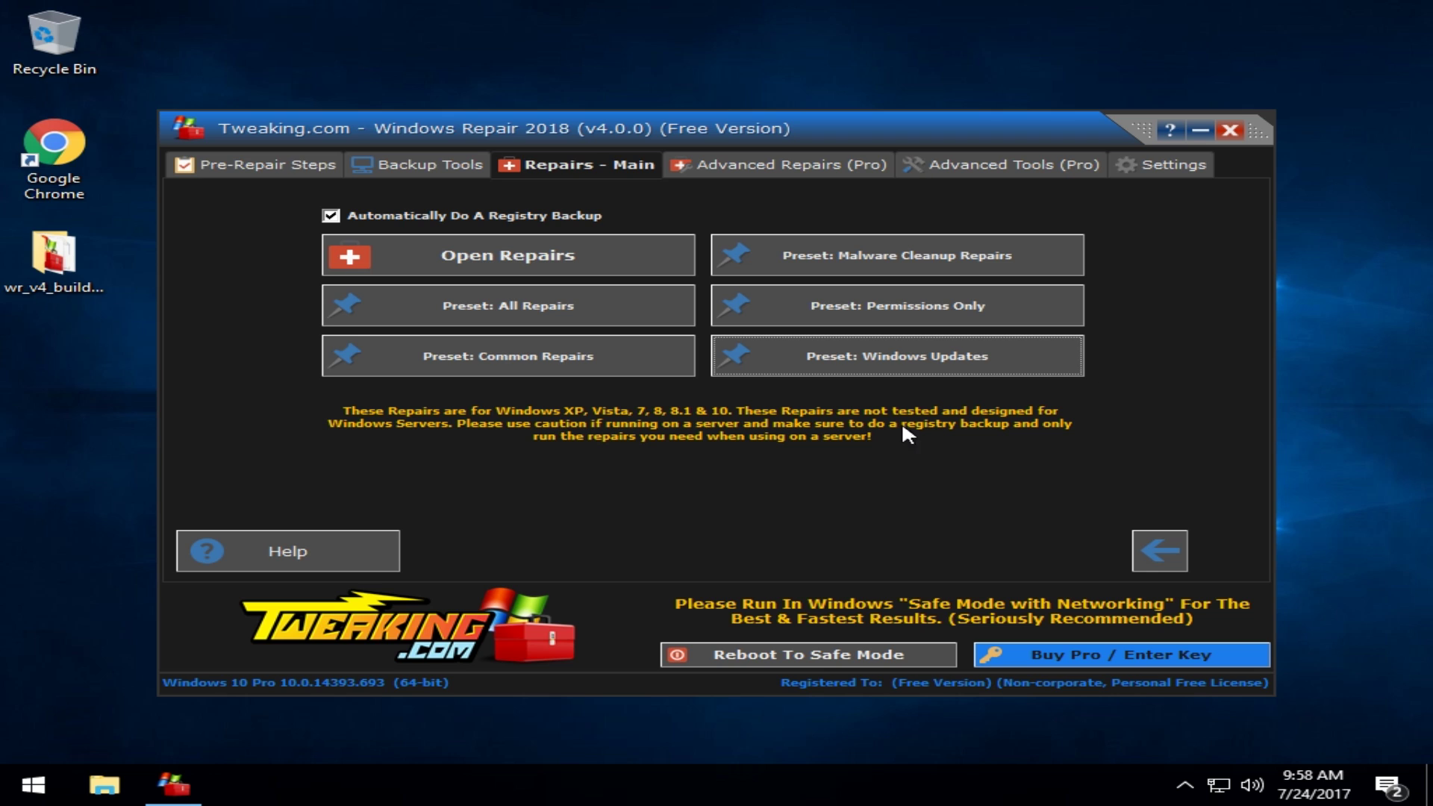
left_click(1147, 164)
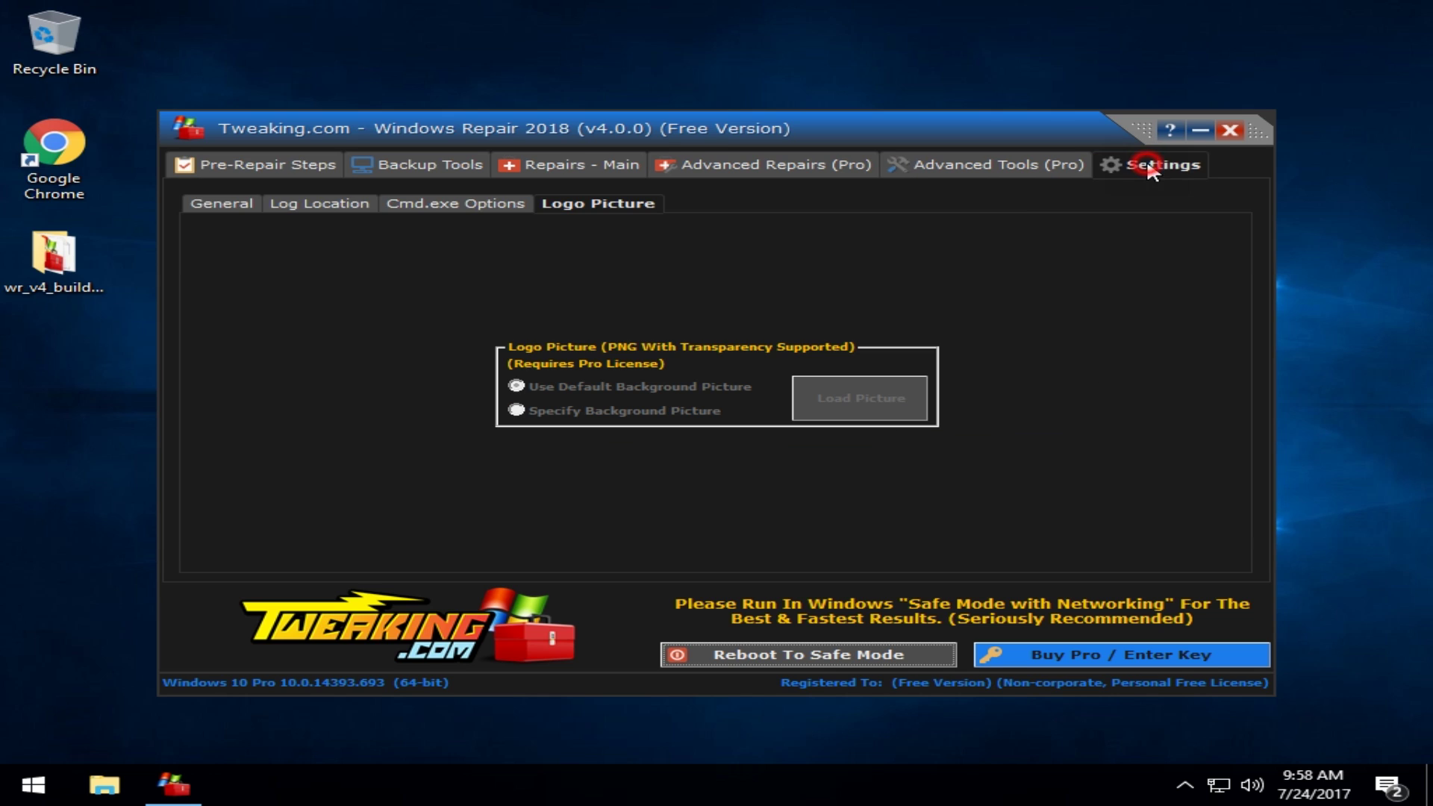
left_click(228, 167)
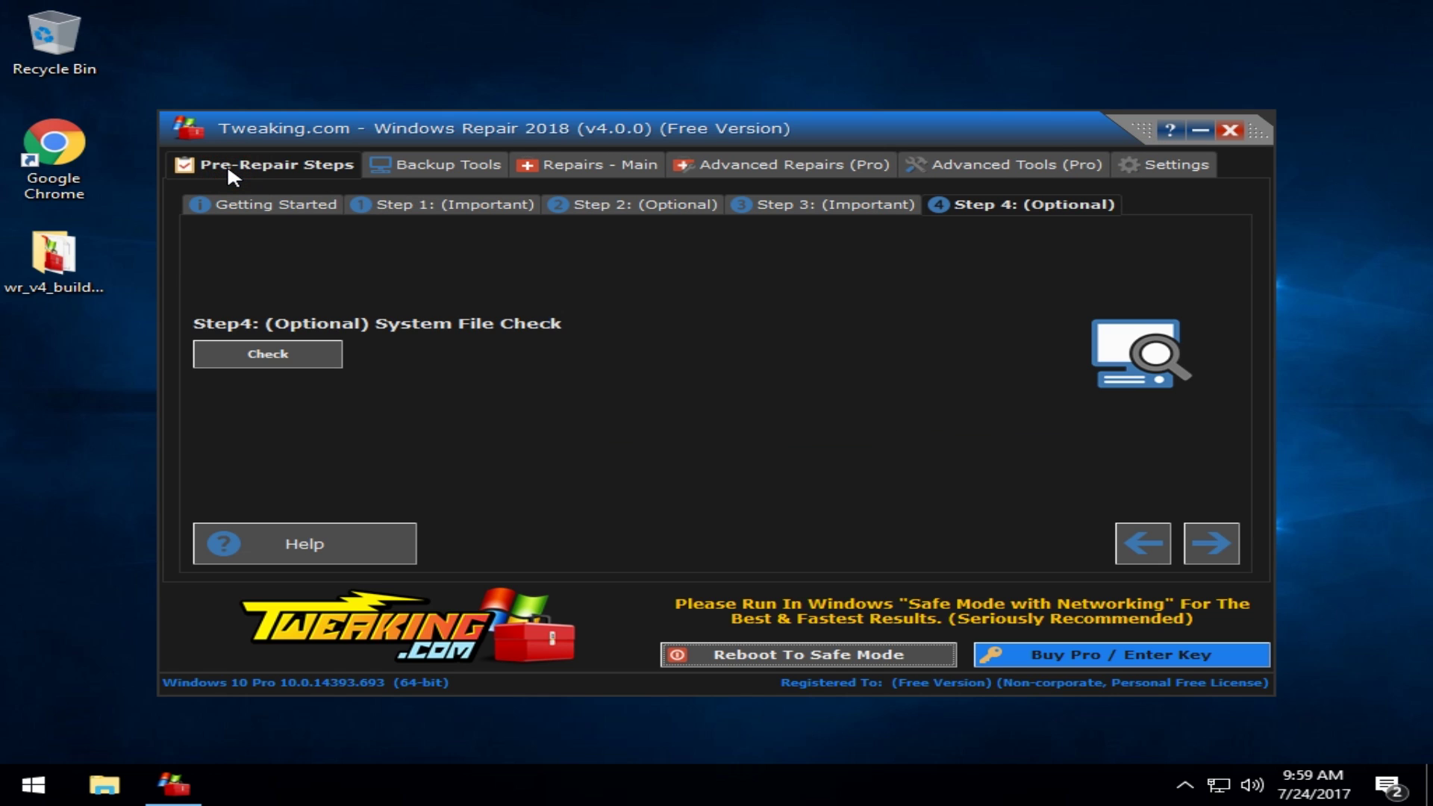